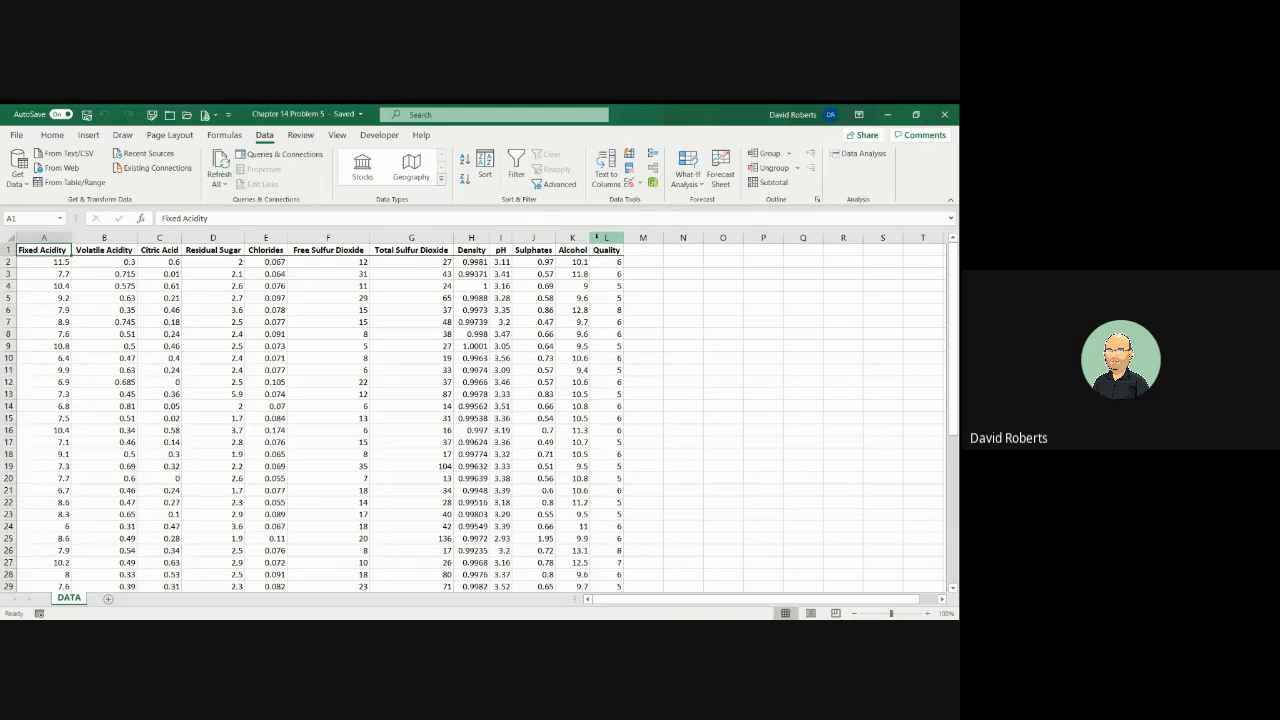
# Insert a blank column before Quality and paste a copy of the Chlorides column into it, beside Alcohol.
pyautogui.click(598, 237)
pyautogui.rightClick(598, 237)
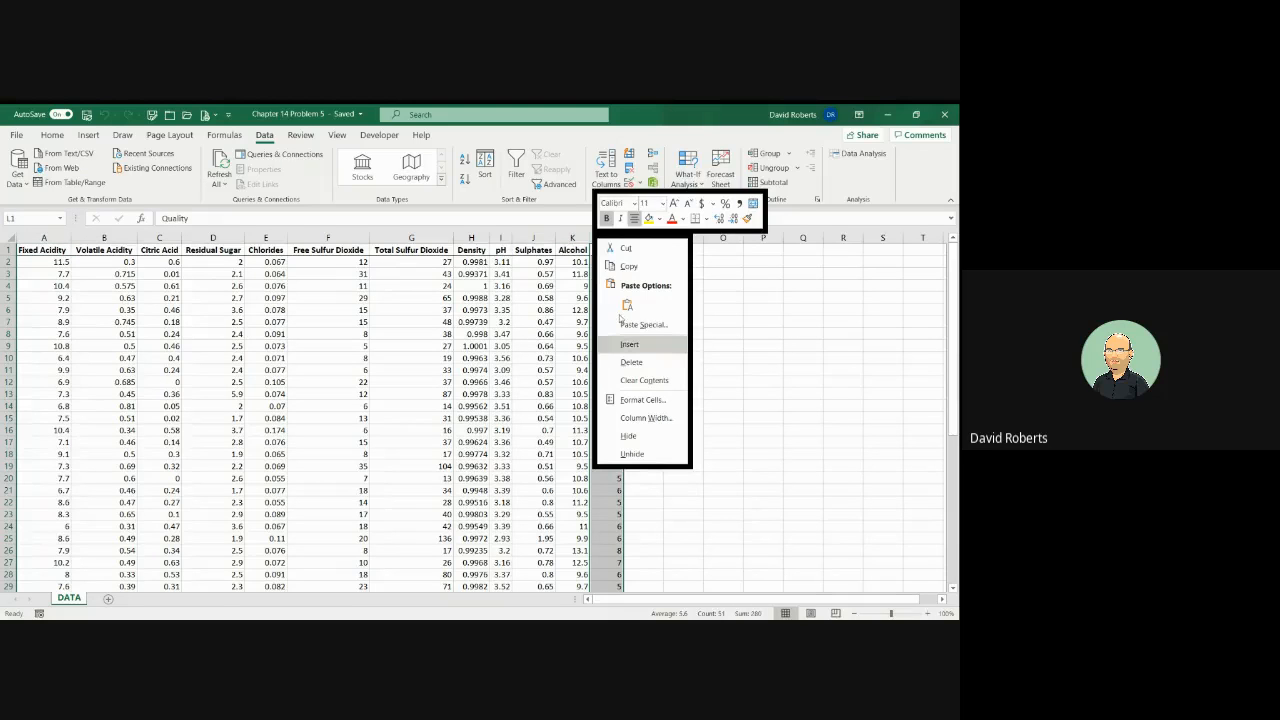
pyautogui.click(628, 345)
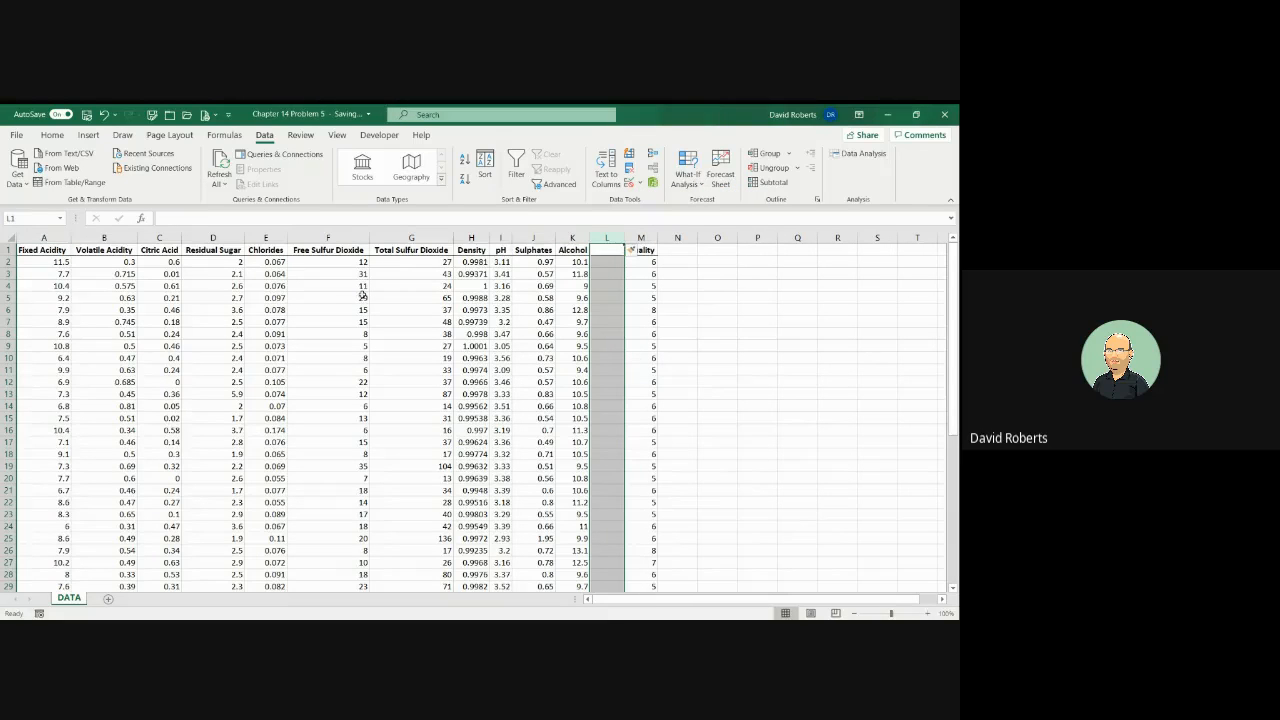
pyautogui.click(266, 237)
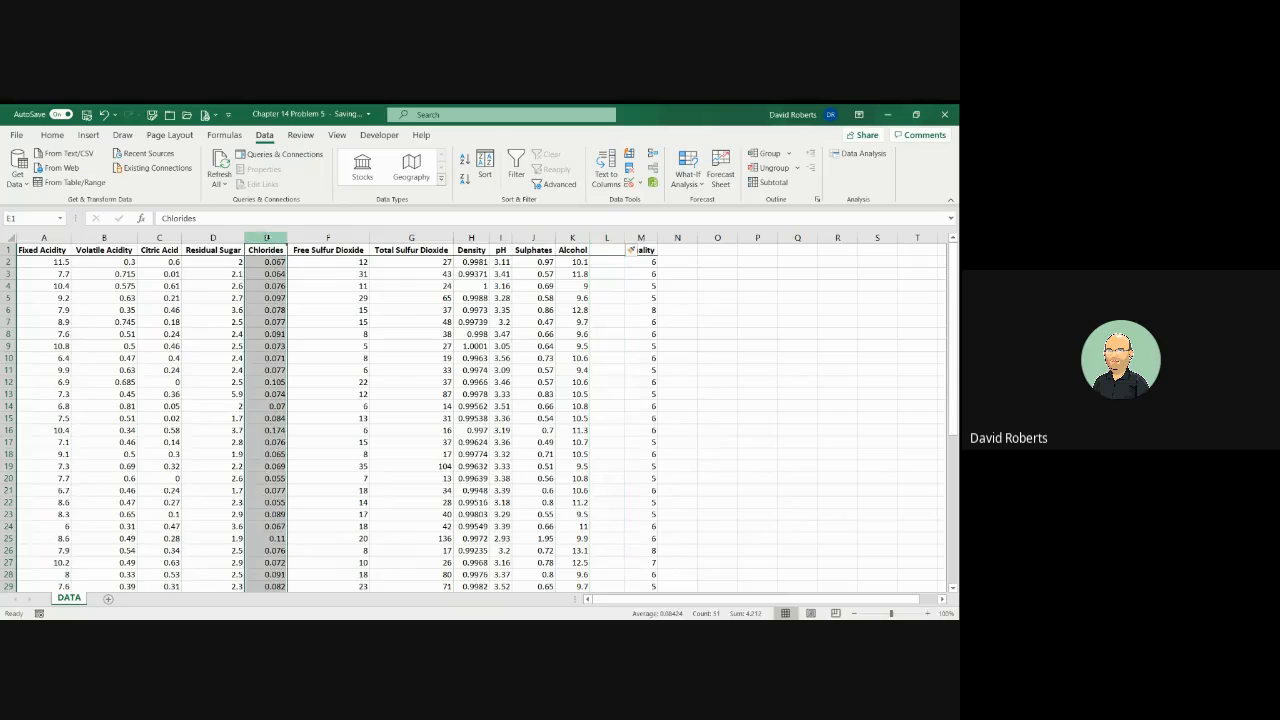
pyautogui.hotkey('ctrl', 'x')
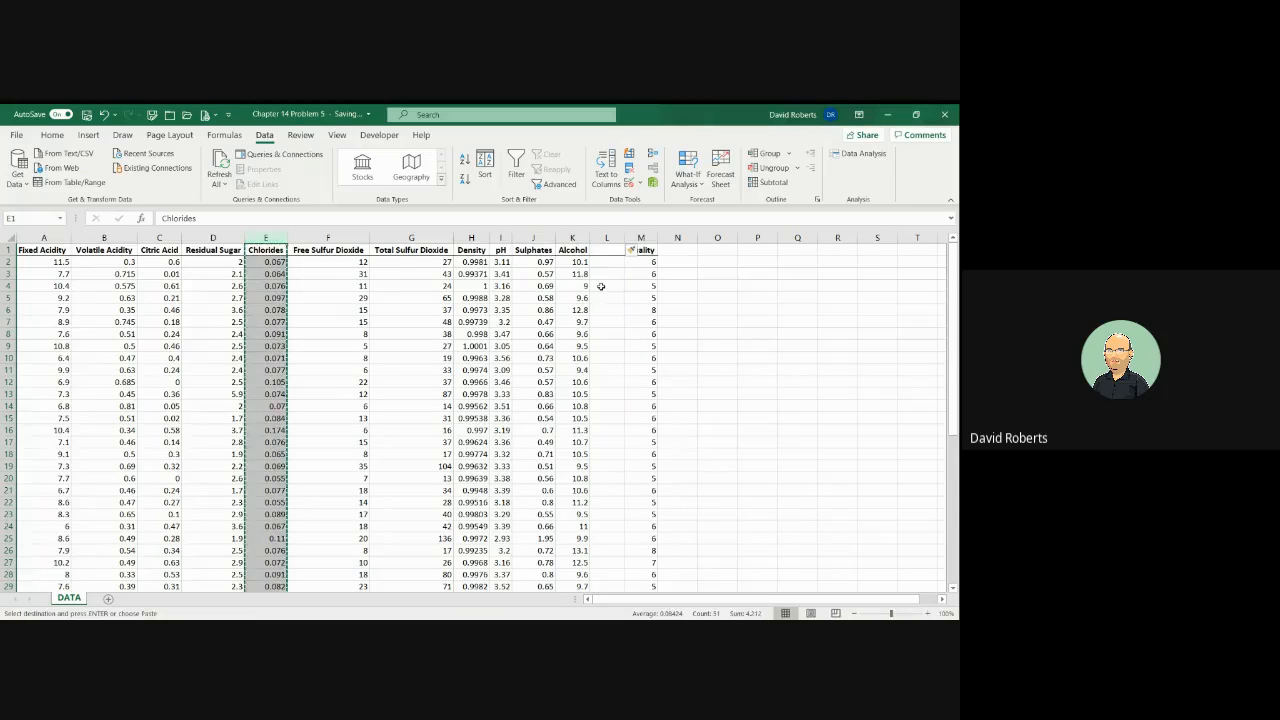
pyautogui.click(600, 250)
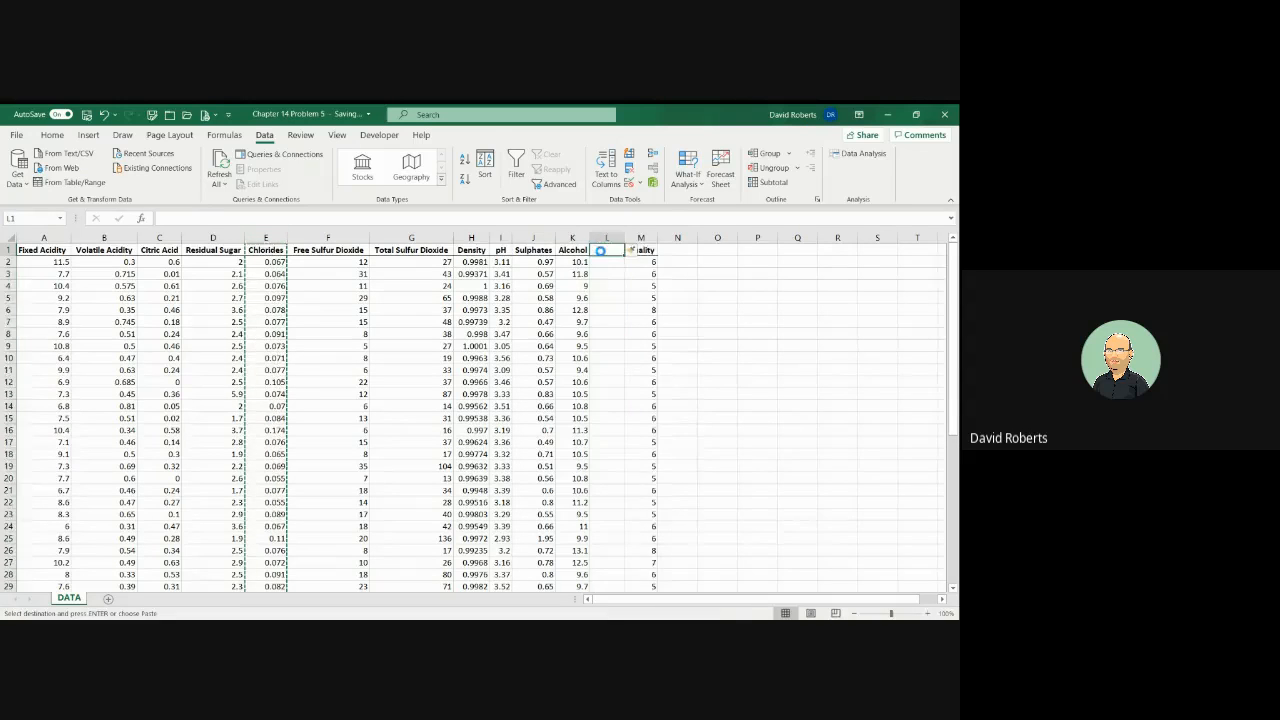
pyautogui.hotkey('ctrl', 'v')
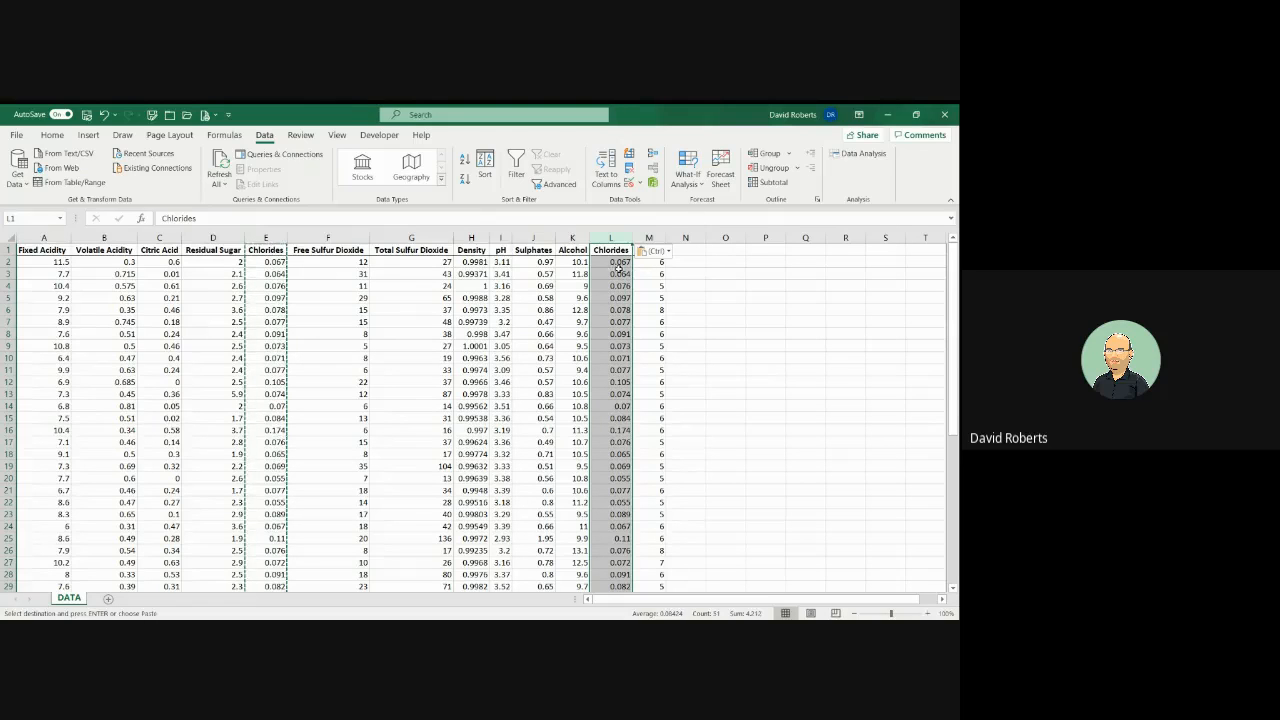
# Start a Regression analysis and set its Y range to the Quality column, M1:M51.
pyautogui.click(724, 262)
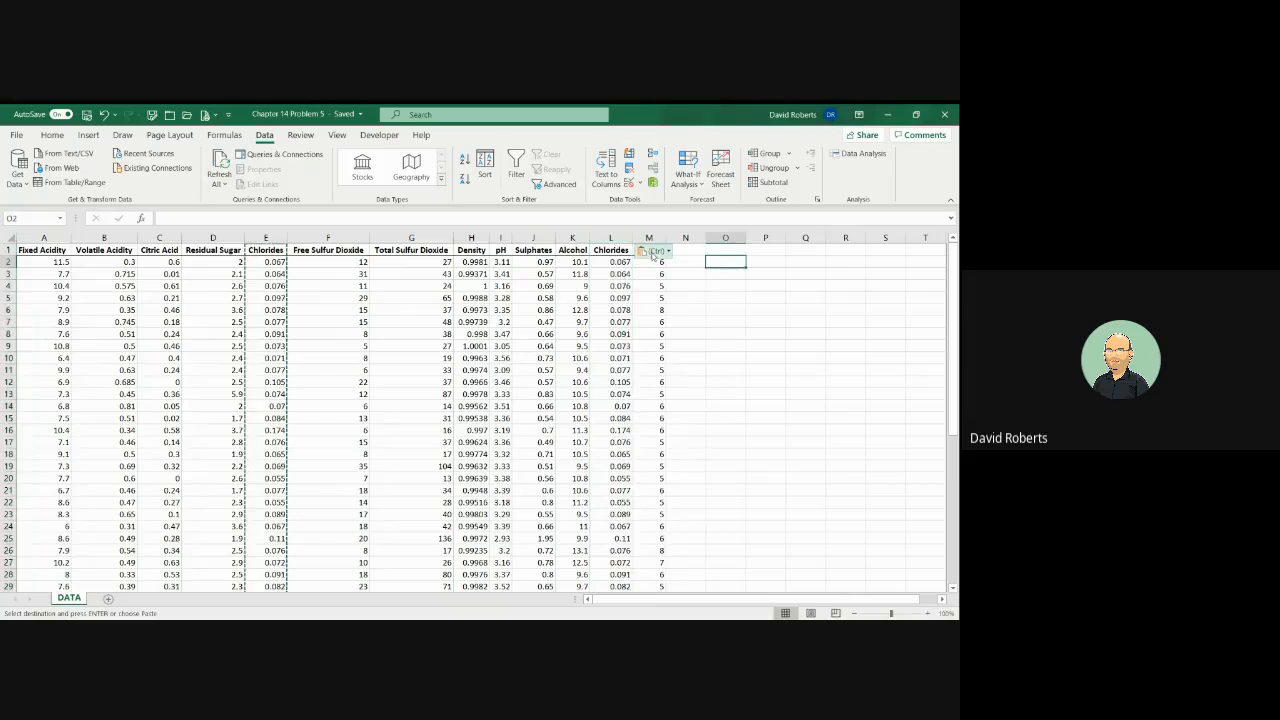
pyautogui.click(862, 153)
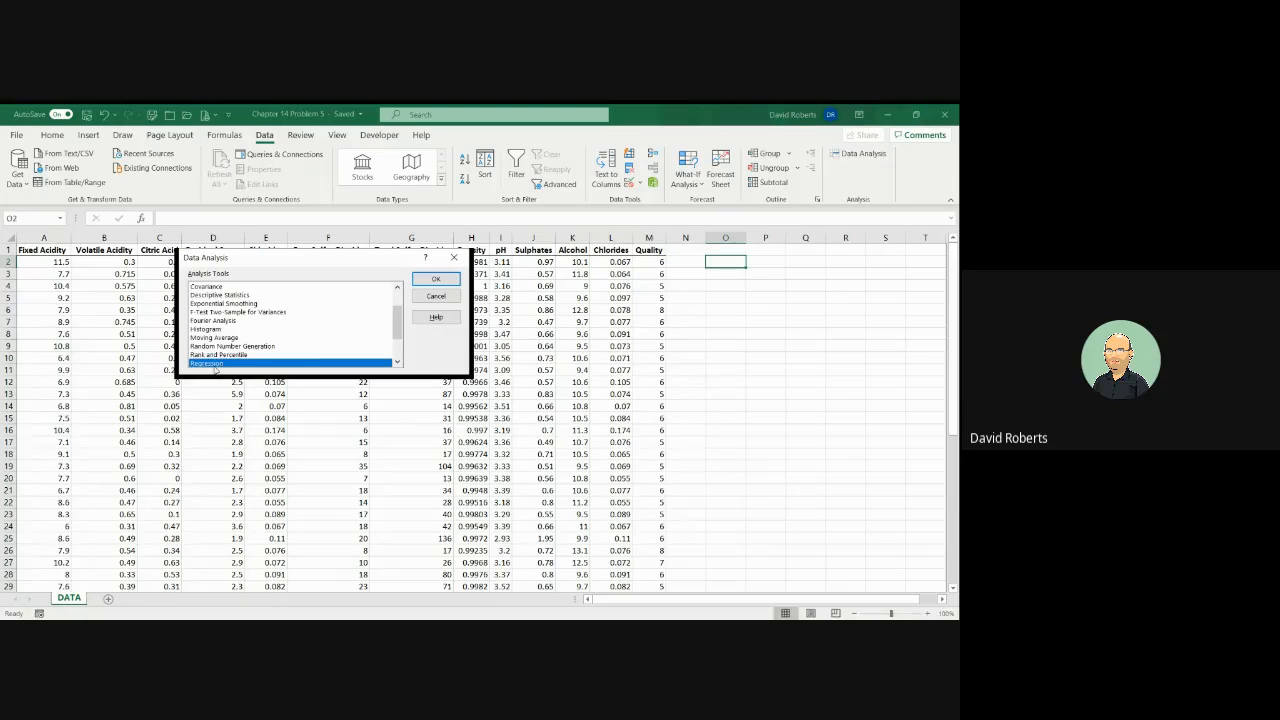
pyautogui.click(443, 281)
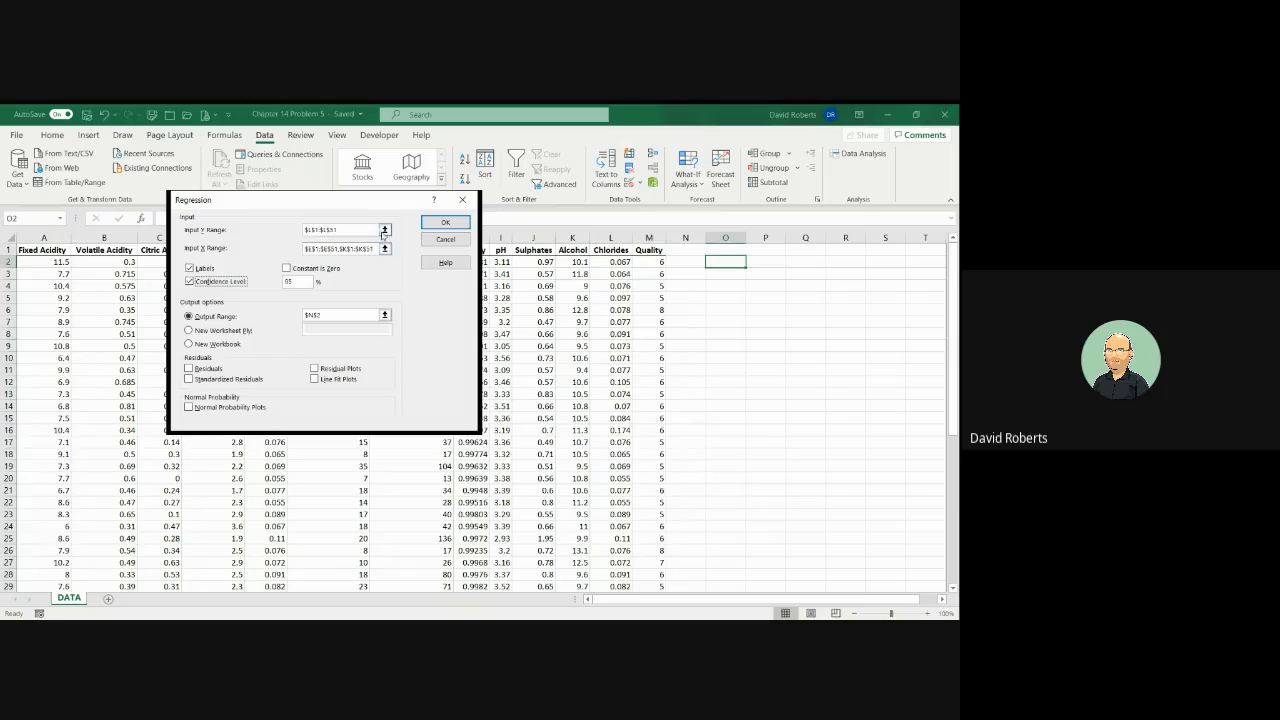
pyautogui.click(385, 230)
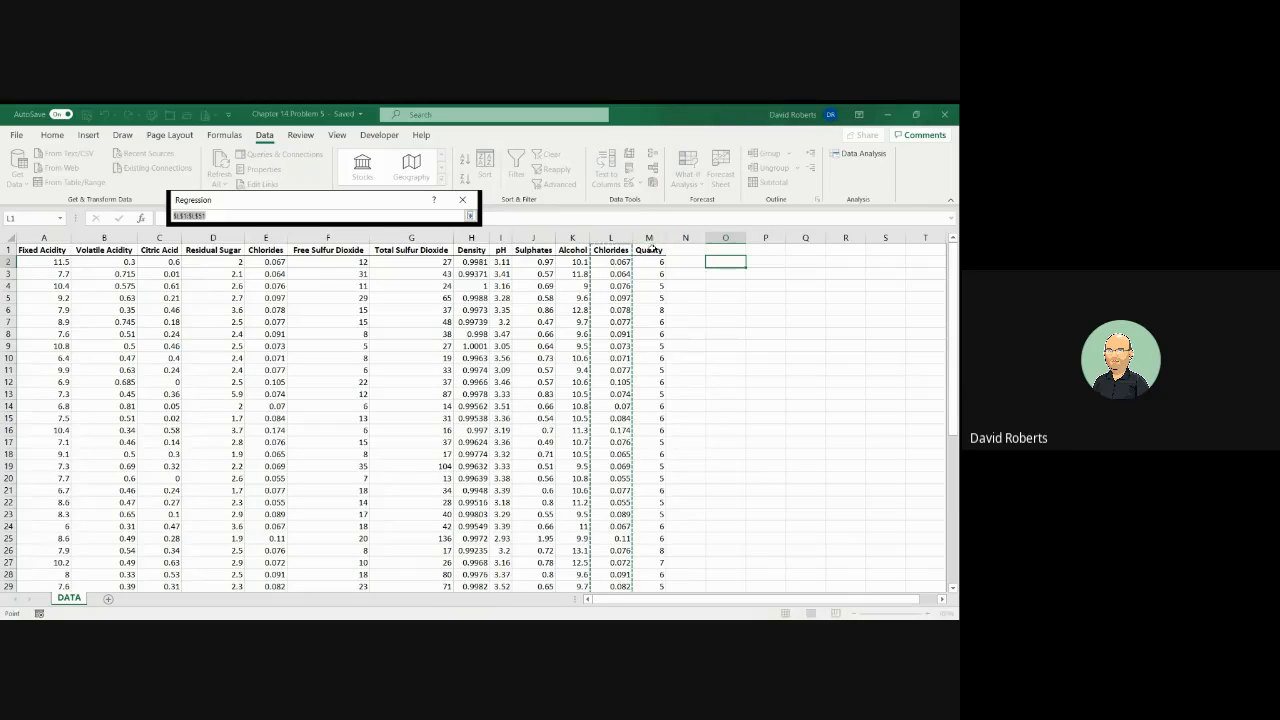
pyautogui.click(651, 251)
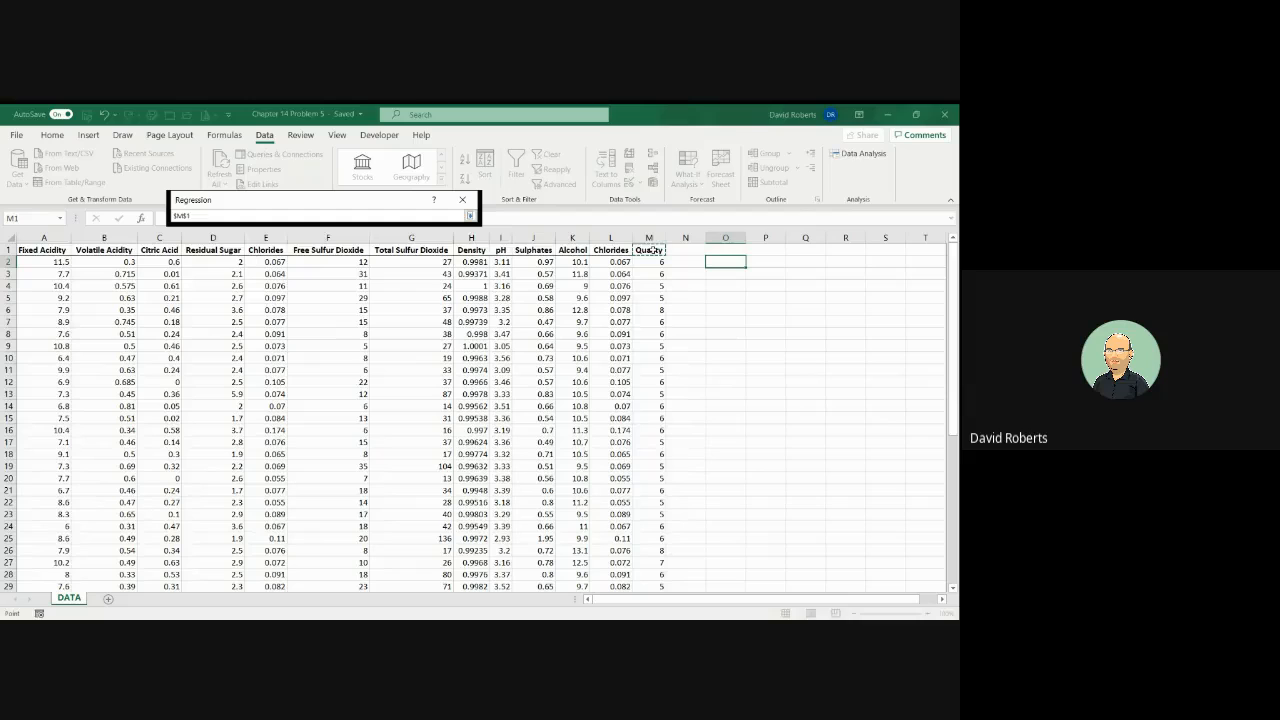
pyautogui.moveTo(651, 251); pyautogui.dragTo(651, 587)
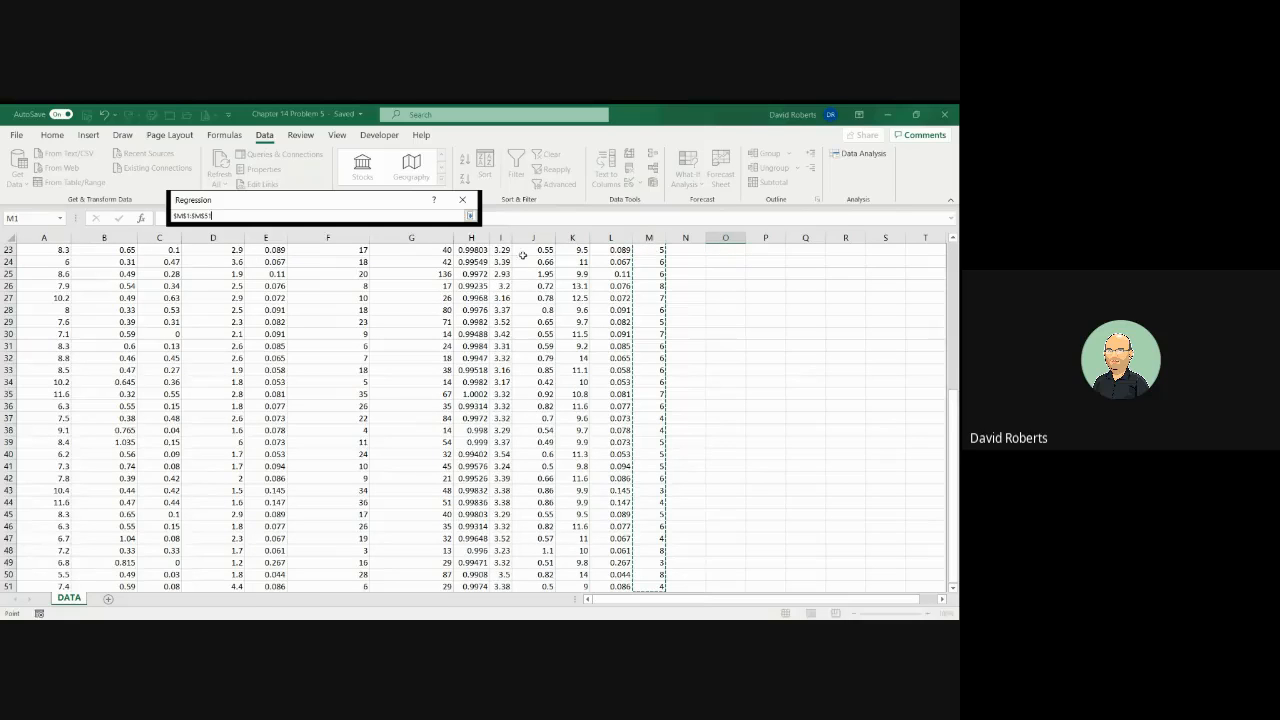
pyautogui.click(470, 216)
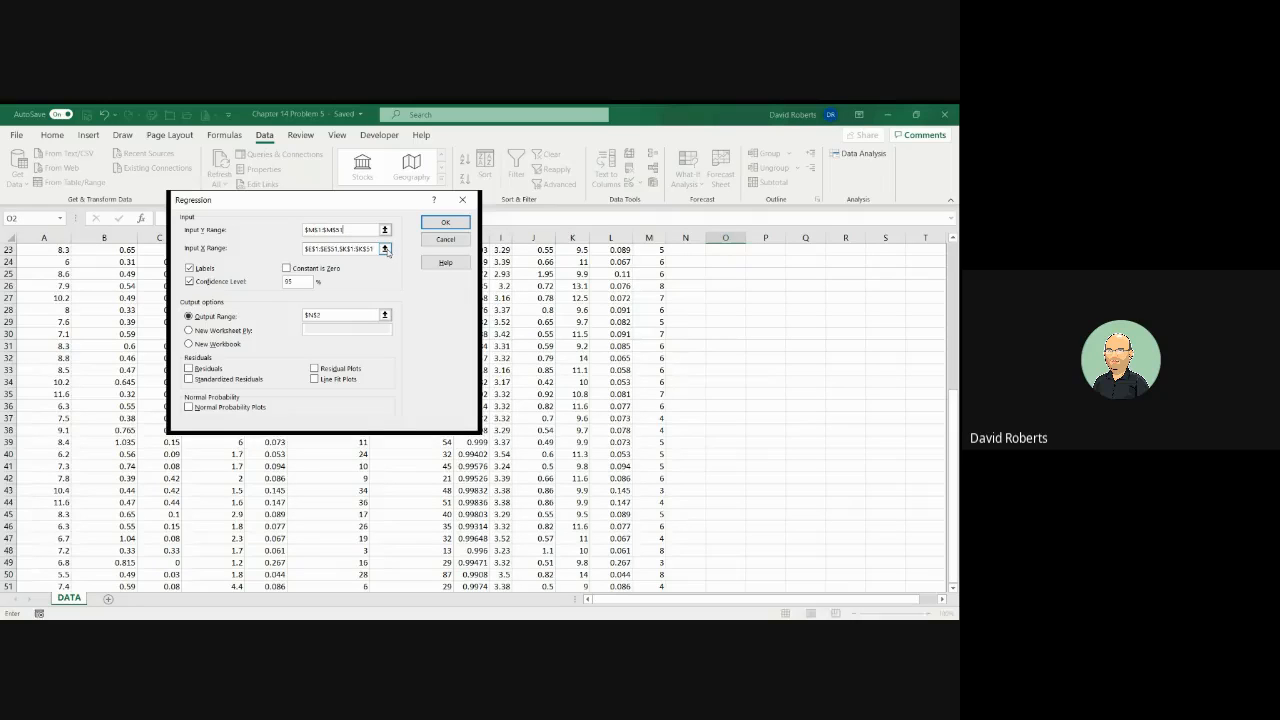
# Set the regression's X range to the adjacent Alcohol and Chlorides columns, K1:L51.
pyautogui.press('Tab')
pyautogui.click(385, 249)
pyautogui.moveTo(576, 250); pyautogui.dragTo(611, 251)
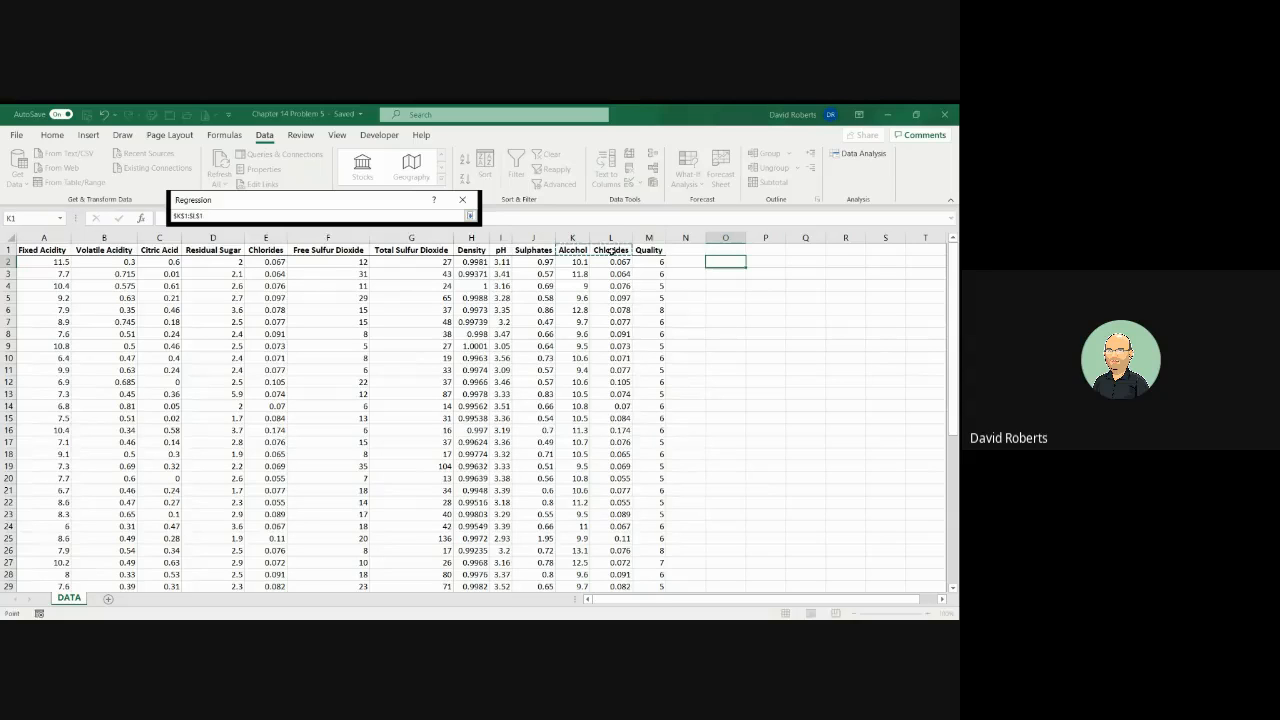
pyautogui.hotkey('ctrl', 'shift', 'Down')
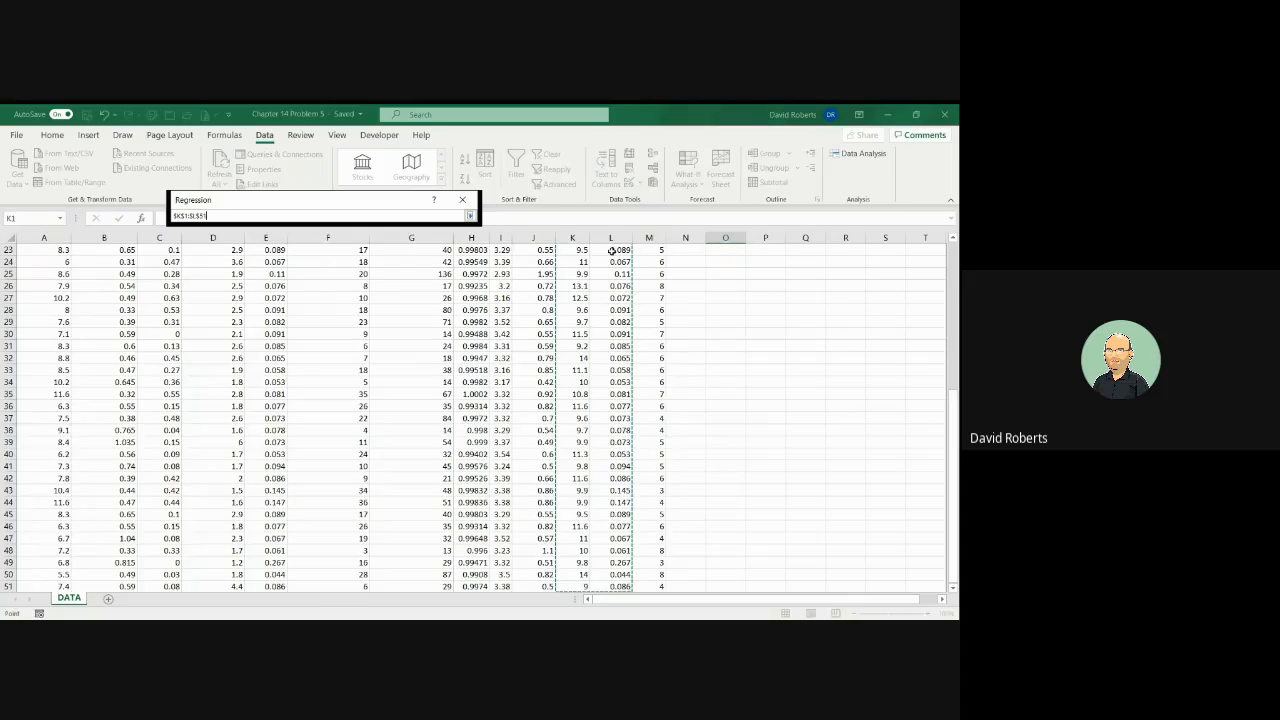
pyautogui.click(470, 217)
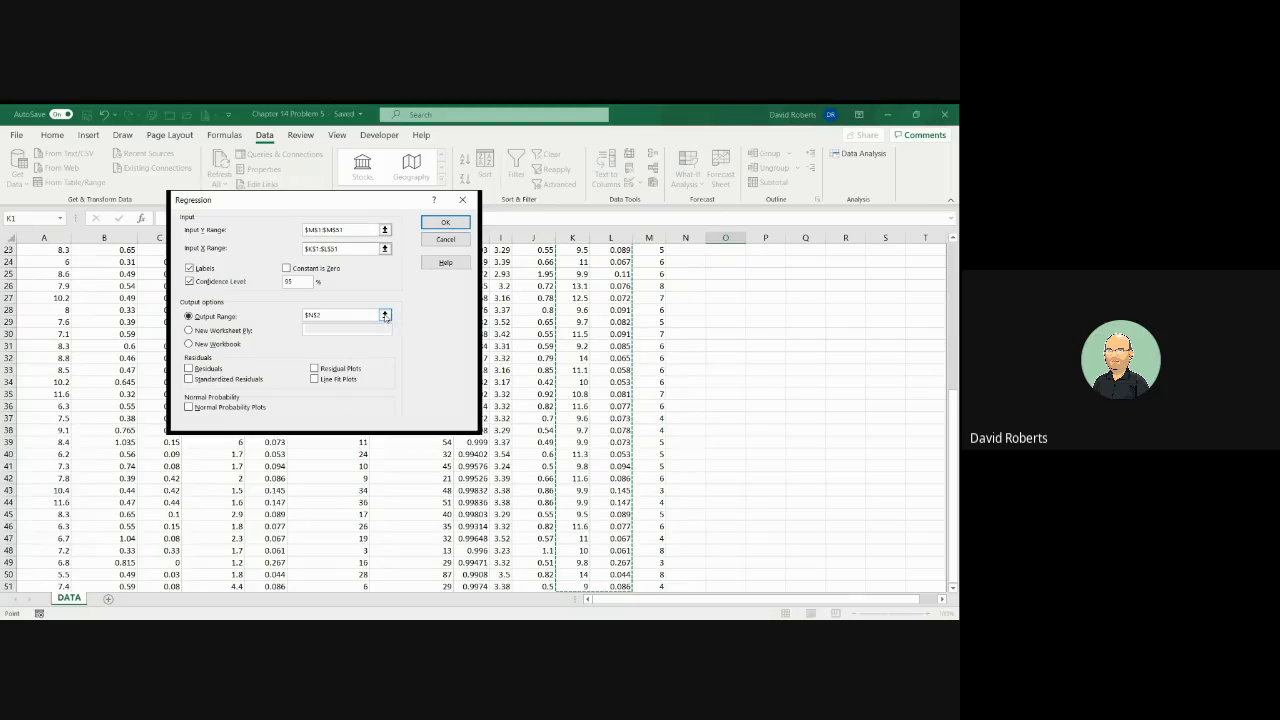
# Set the regression's output range to start at cell O2 and run the analysis.
pyautogui.click(384, 315)
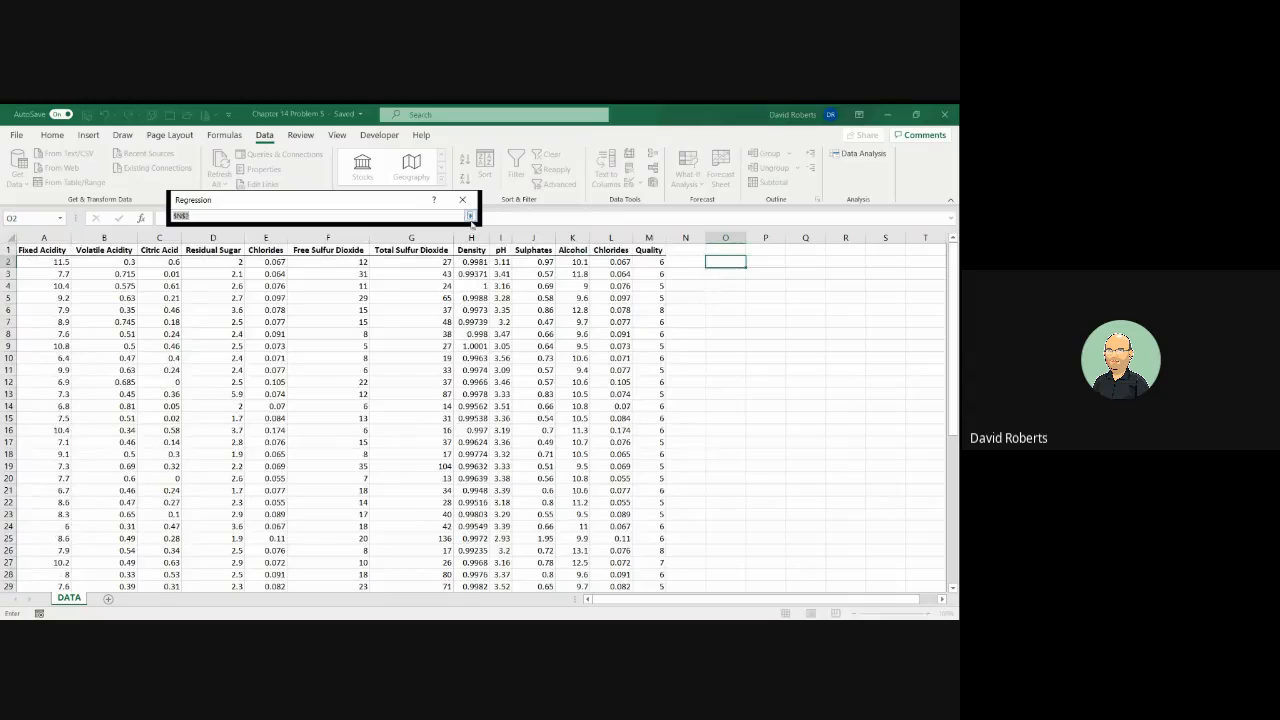
pyautogui.click(727, 261)
pyautogui.click(471, 216)
pyautogui.click(446, 223)
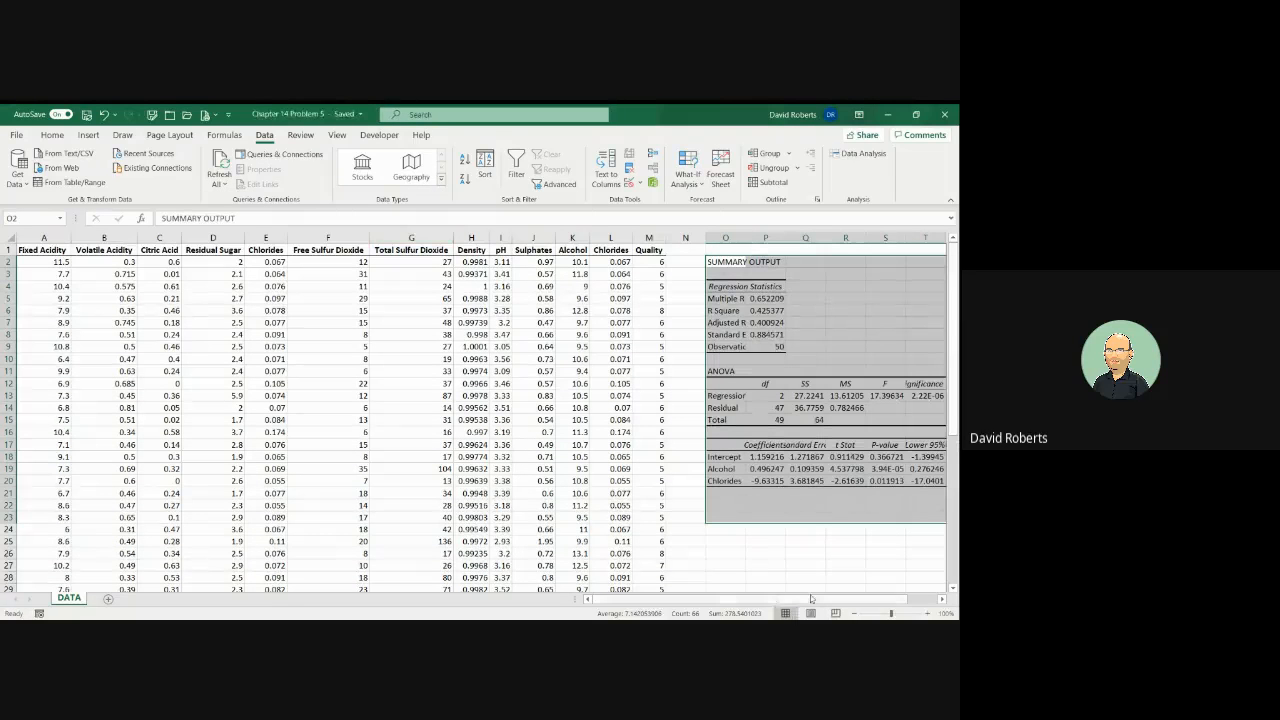
# Enter the label "D" in cell O24, below the regression coefficients table.
pyautogui.moveTo(812, 601); pyautogui.dragTo(840, 601)
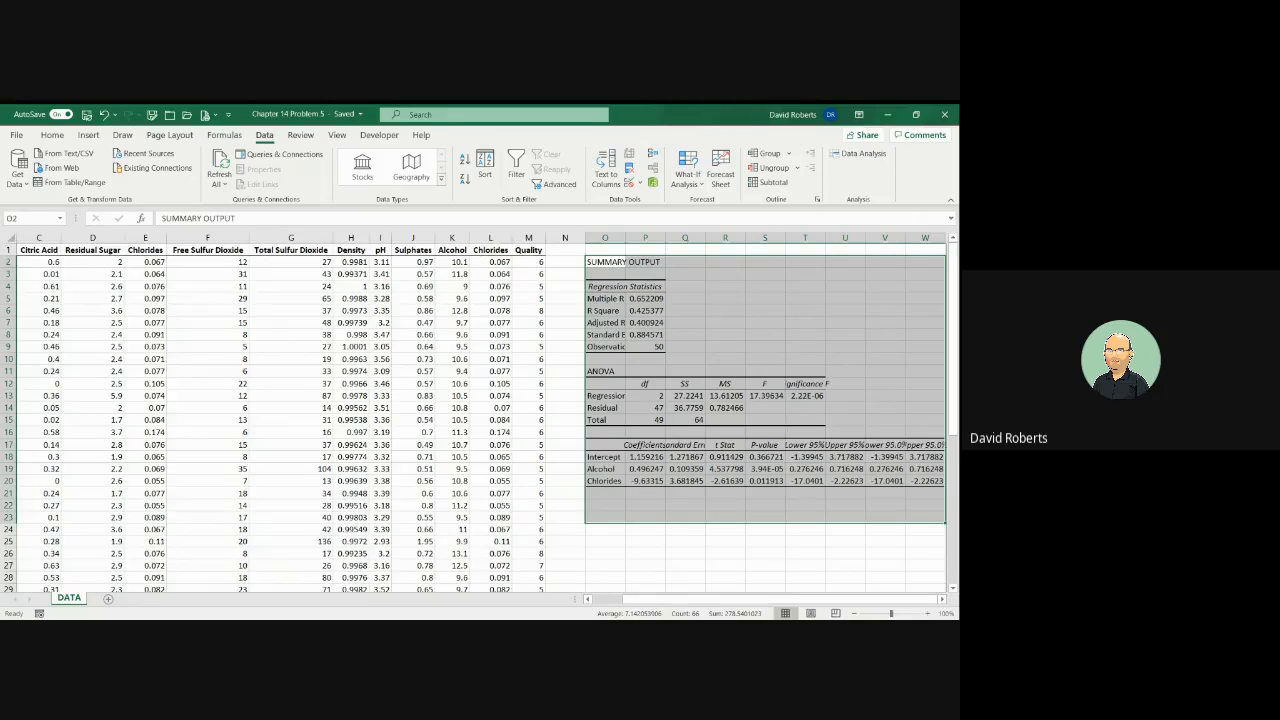
pyautogui.scroll(-2, 620, 420)
pyautogui.click(615, 458)
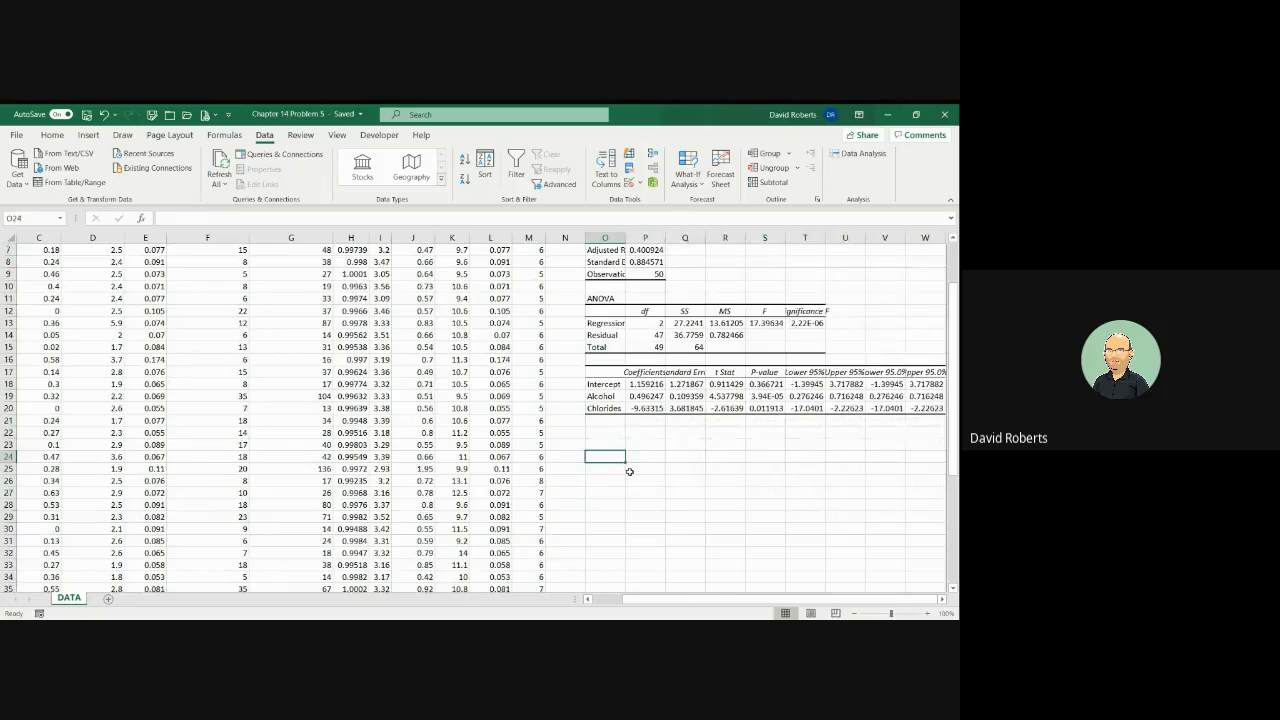
pyautogui.write('D')
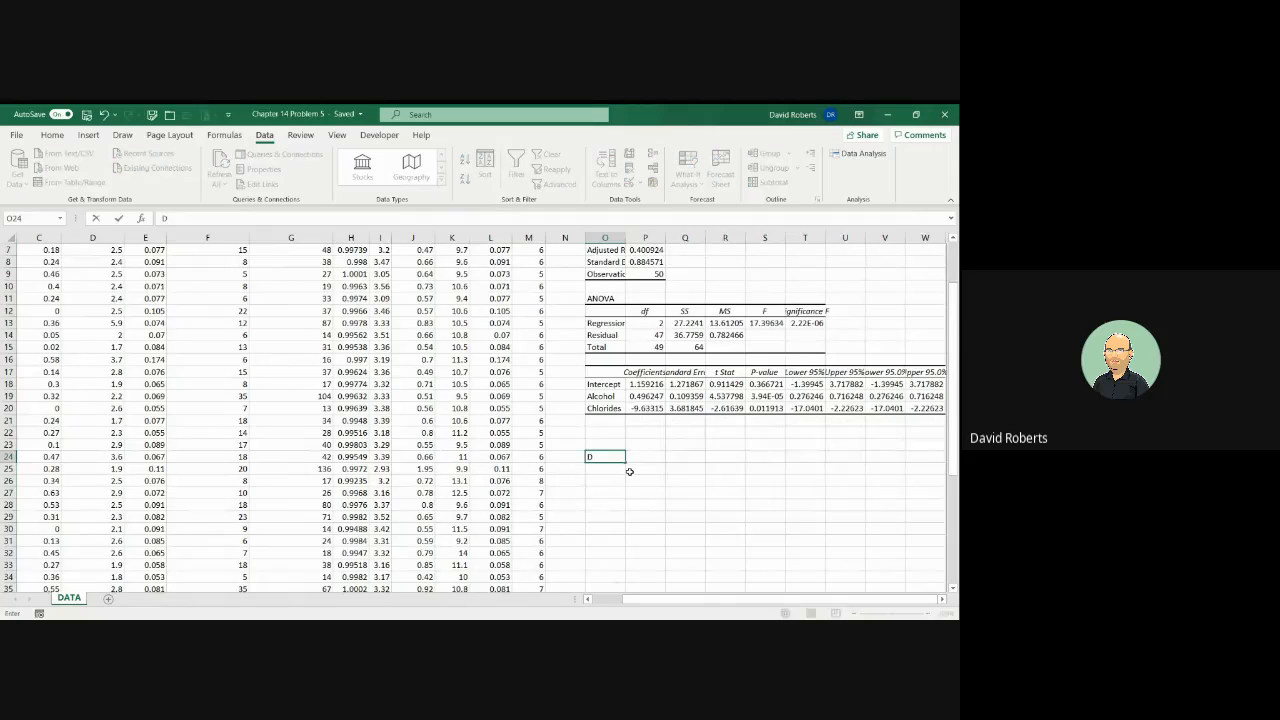
pyautogui.press('Tab')
pyautogui.write('-')
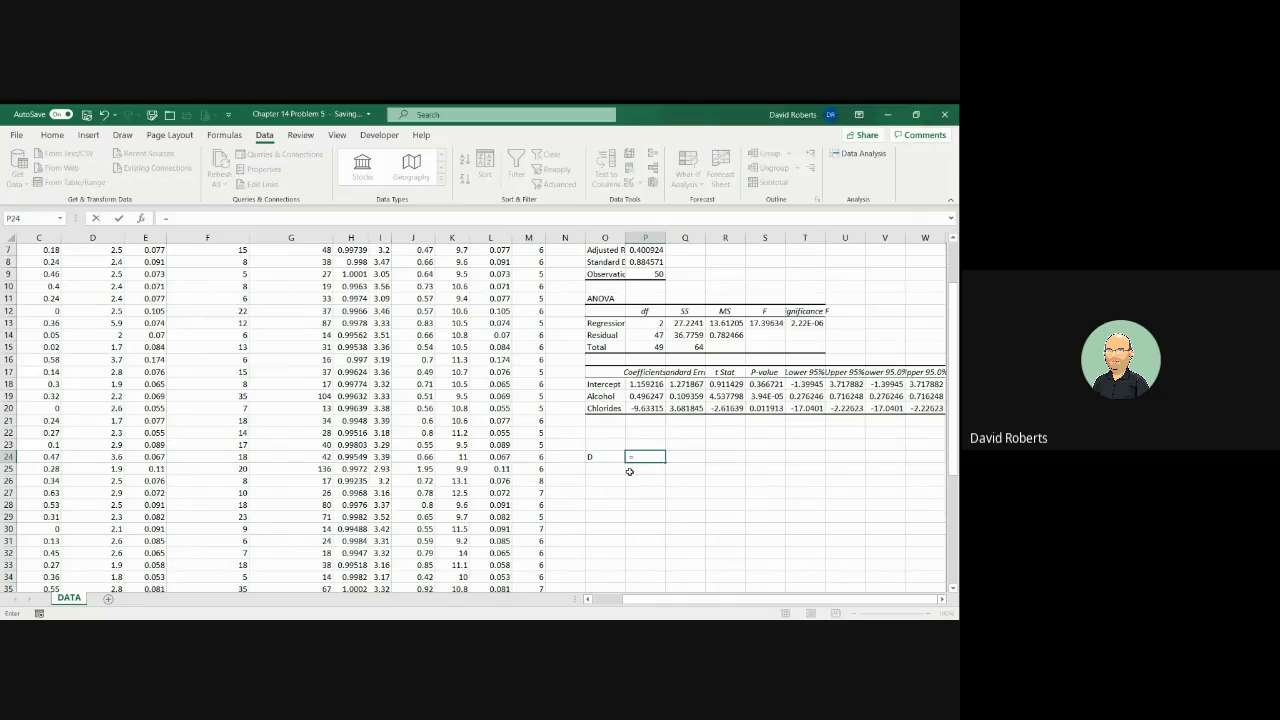
pyautogui.click(650, 384)
pyautogui.click(640, 455)
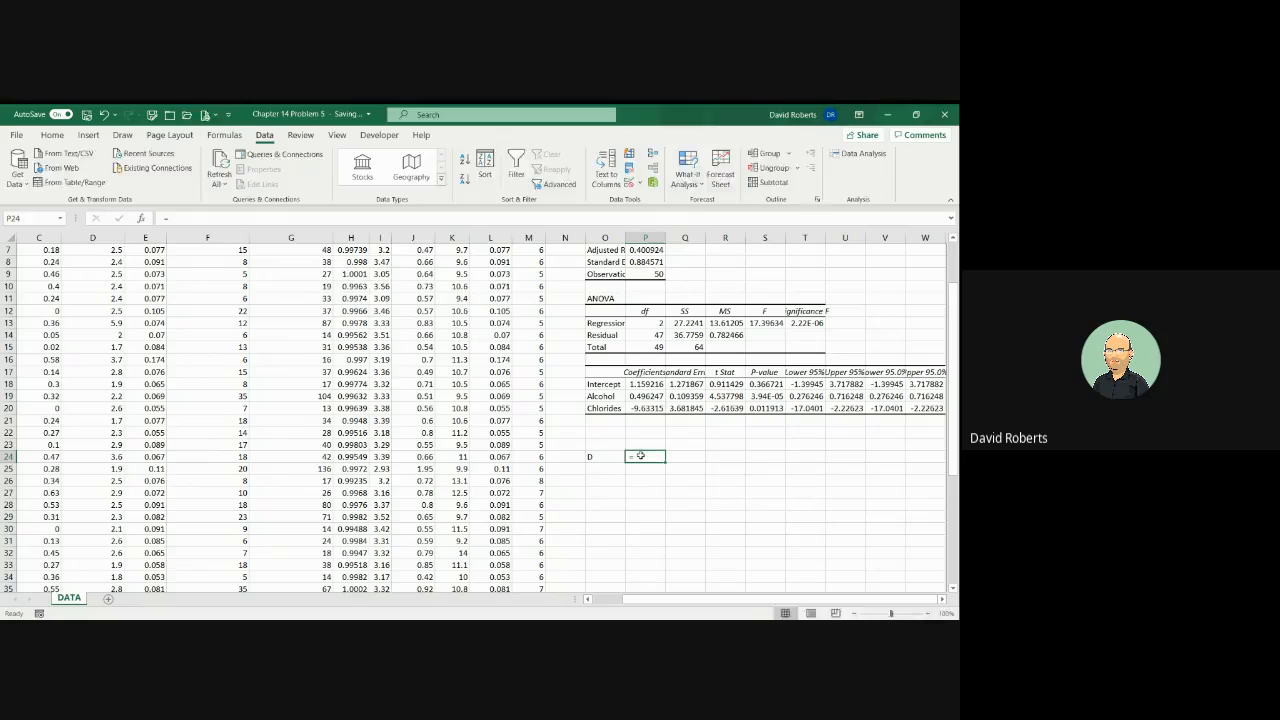
pyautogui.write('=')
pyautogui.press('BackSpace')
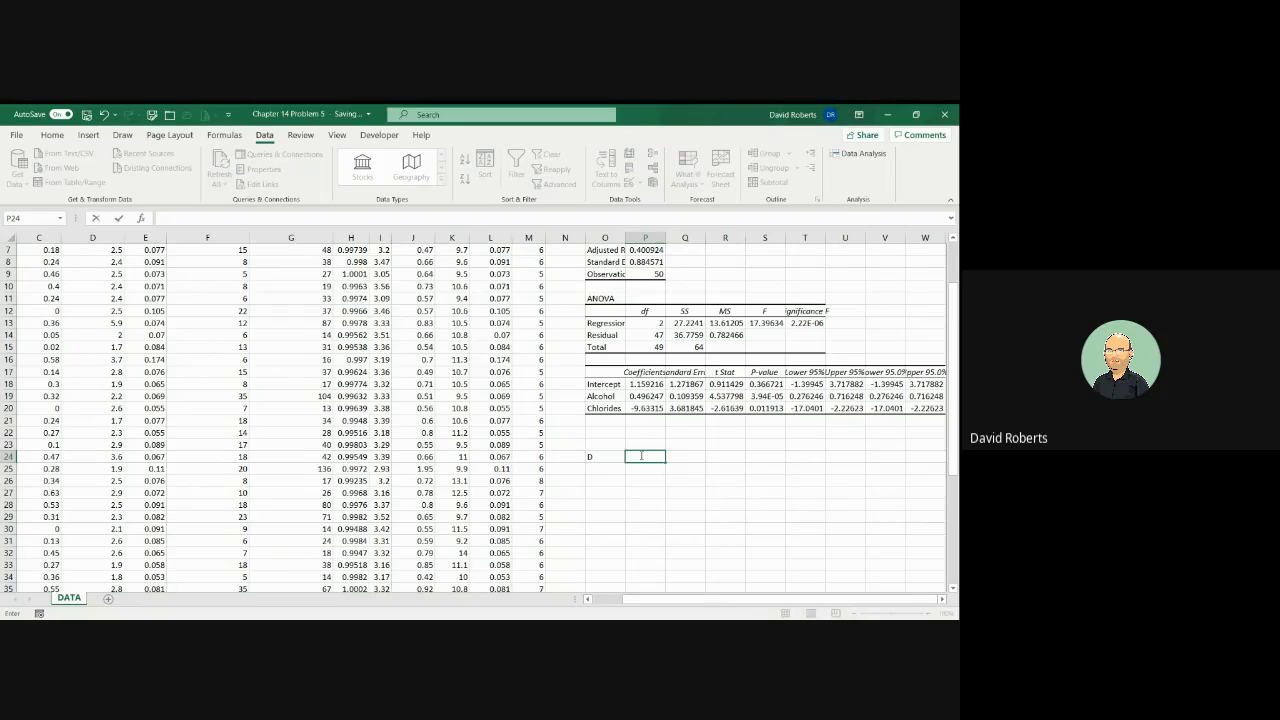
# Compute the predicted quality in P24 from the regression coefficients with the formula =P18+P19*10+P20*0.08.
pyautogui.write('=')
pyautogui.click(655, 384)
pyautogui.write('+')
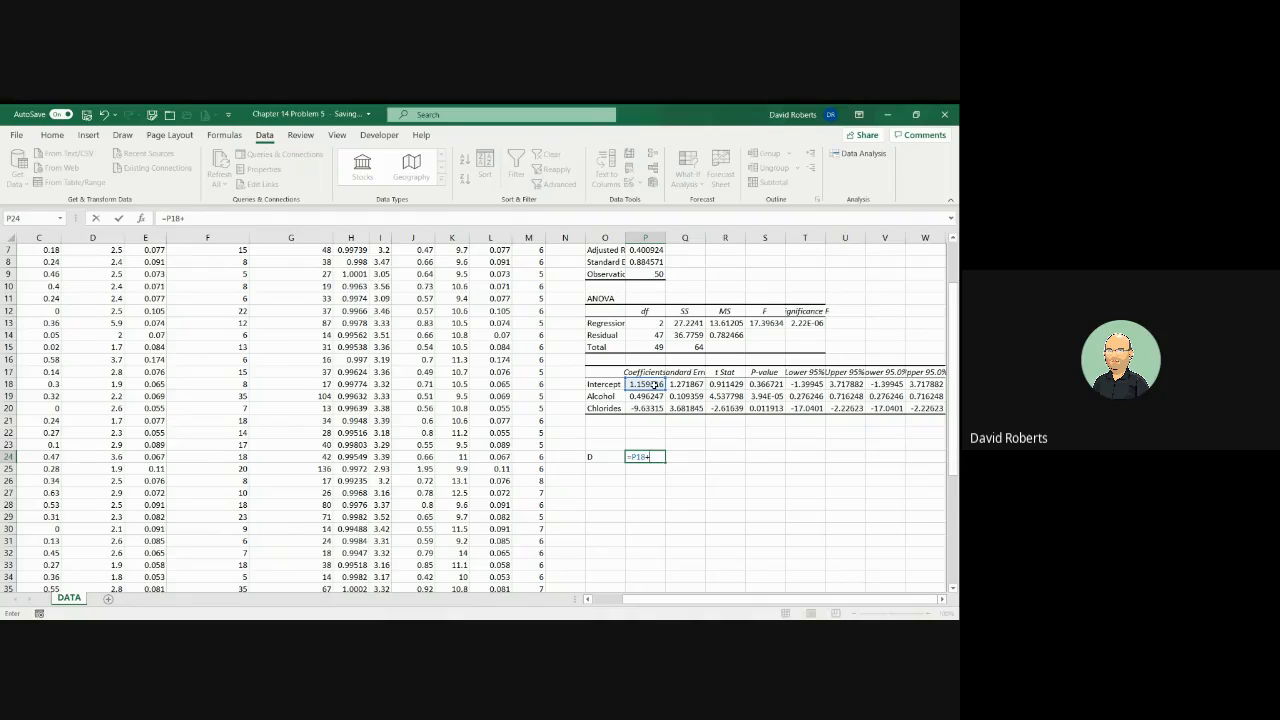
pyautogui.click(649, 396)
pyautogui.write('*10+')
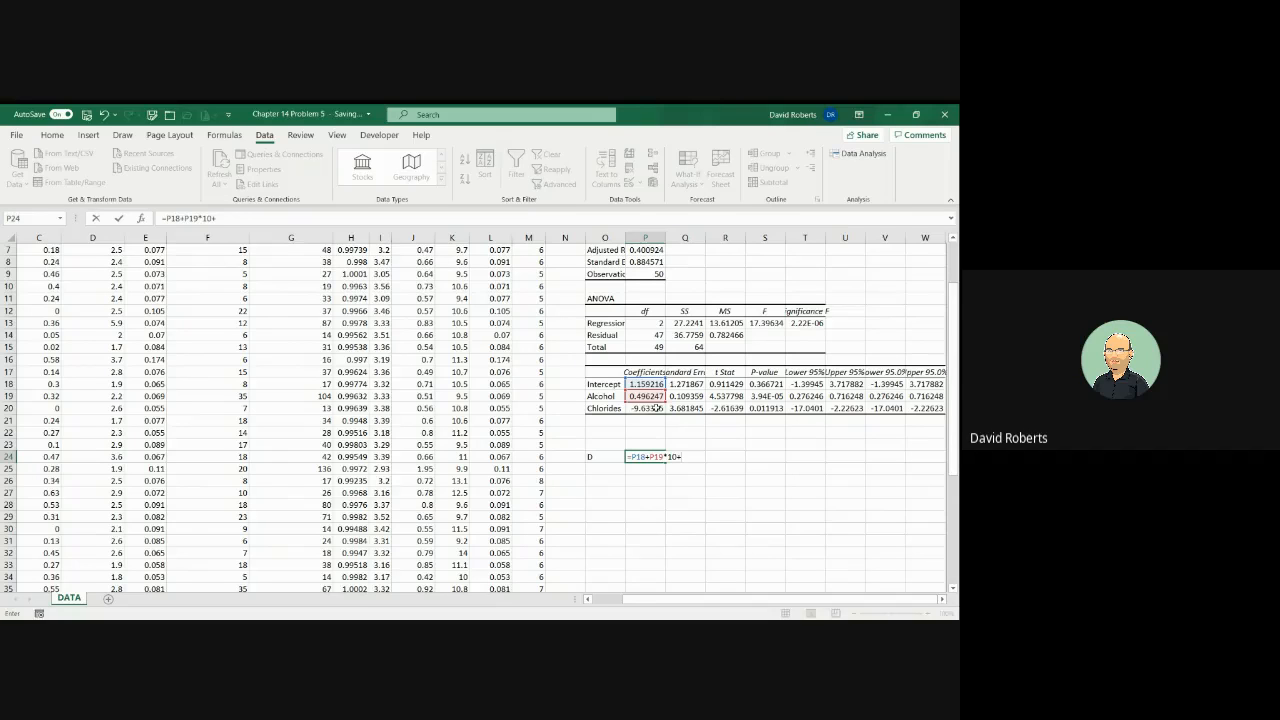
pyautogui.click(655, 408)
pyautogui.write('*0.08')
pyautogui.press('Return')
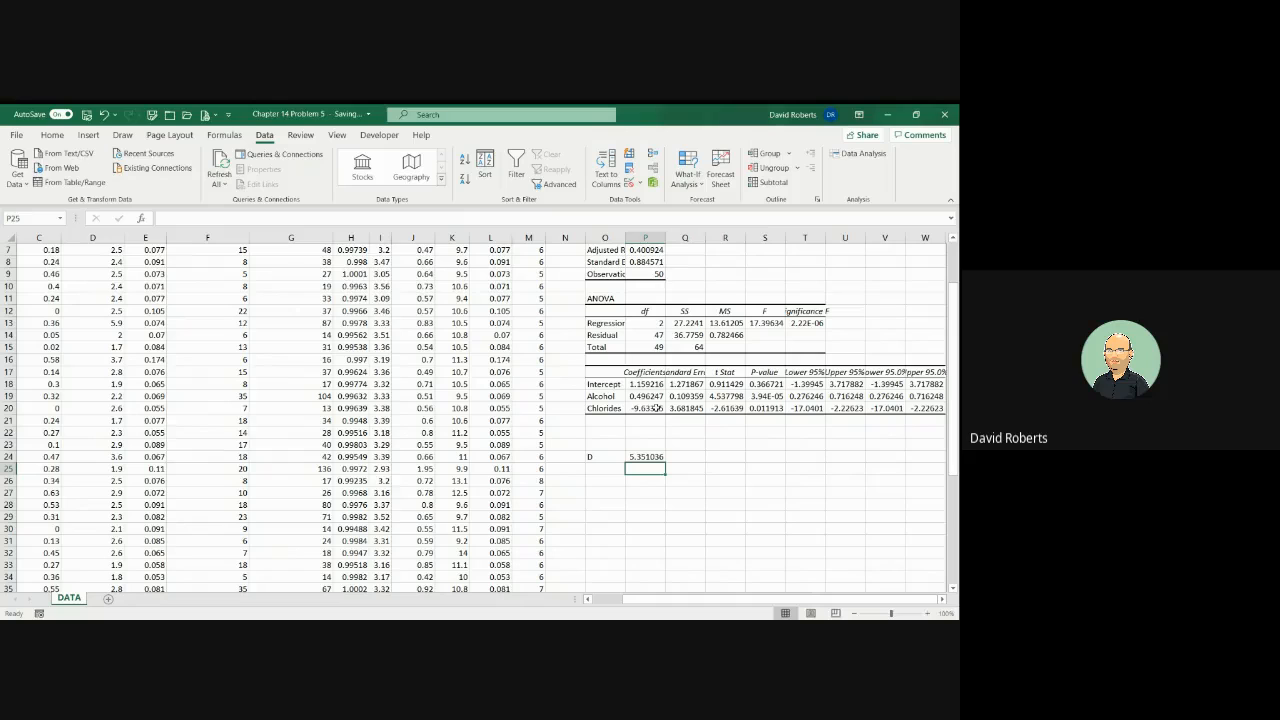
# Write the prediction formula as visible text in P25, =p18+p19*10+p20*.08, and check it against the formula in P24.
pyautogui.press('Up')
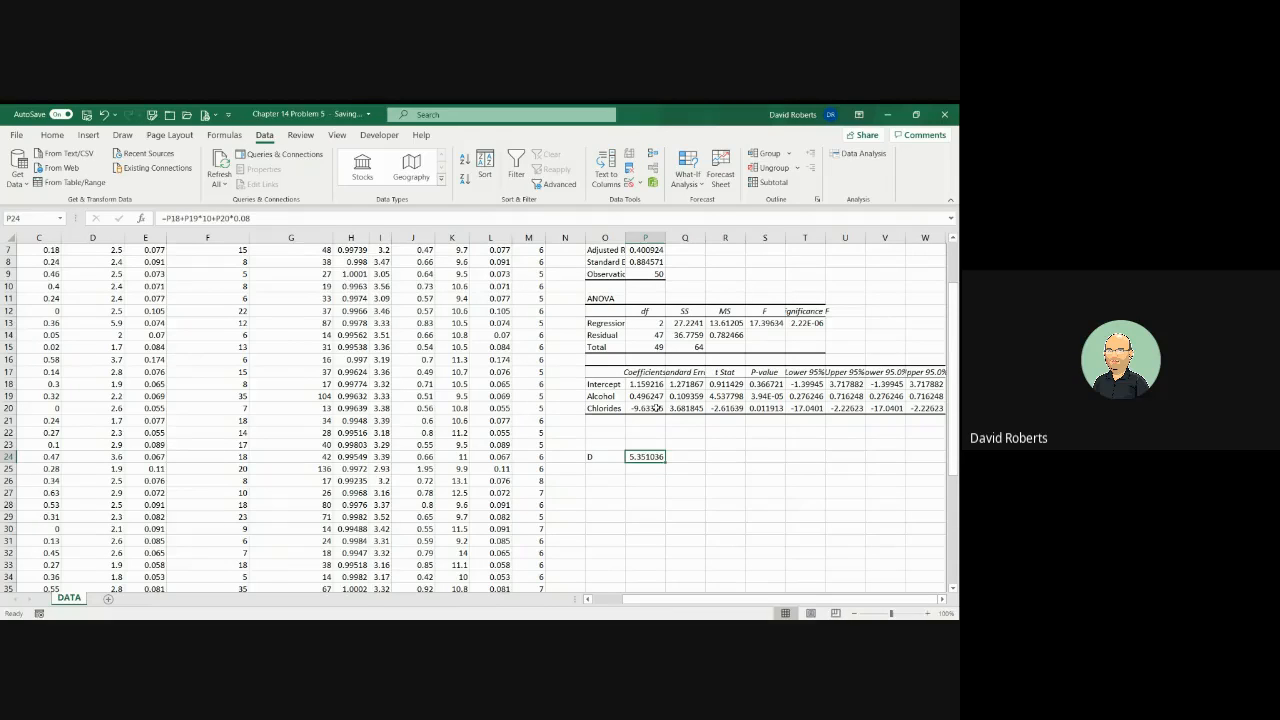
pyautogui.press('Down')
pyautogui.write('=')
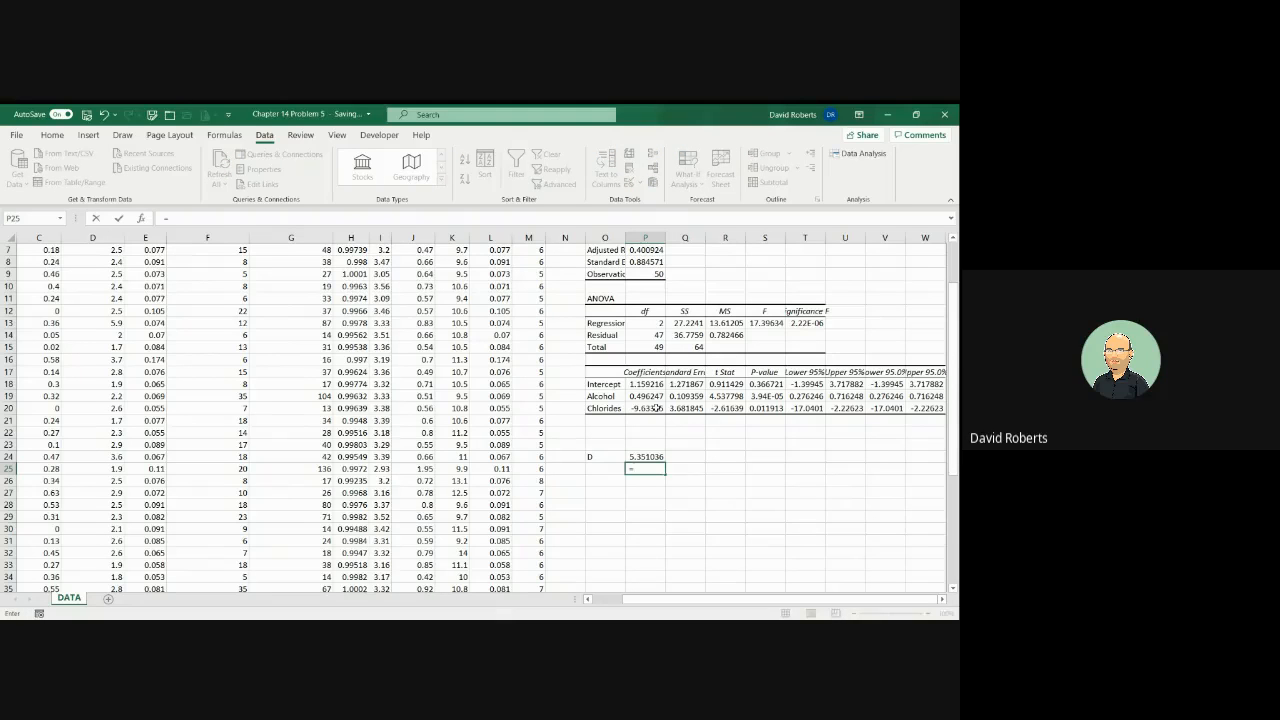
pyautogui.write('p')
pyautogui.write('18+p19*10+p20*')
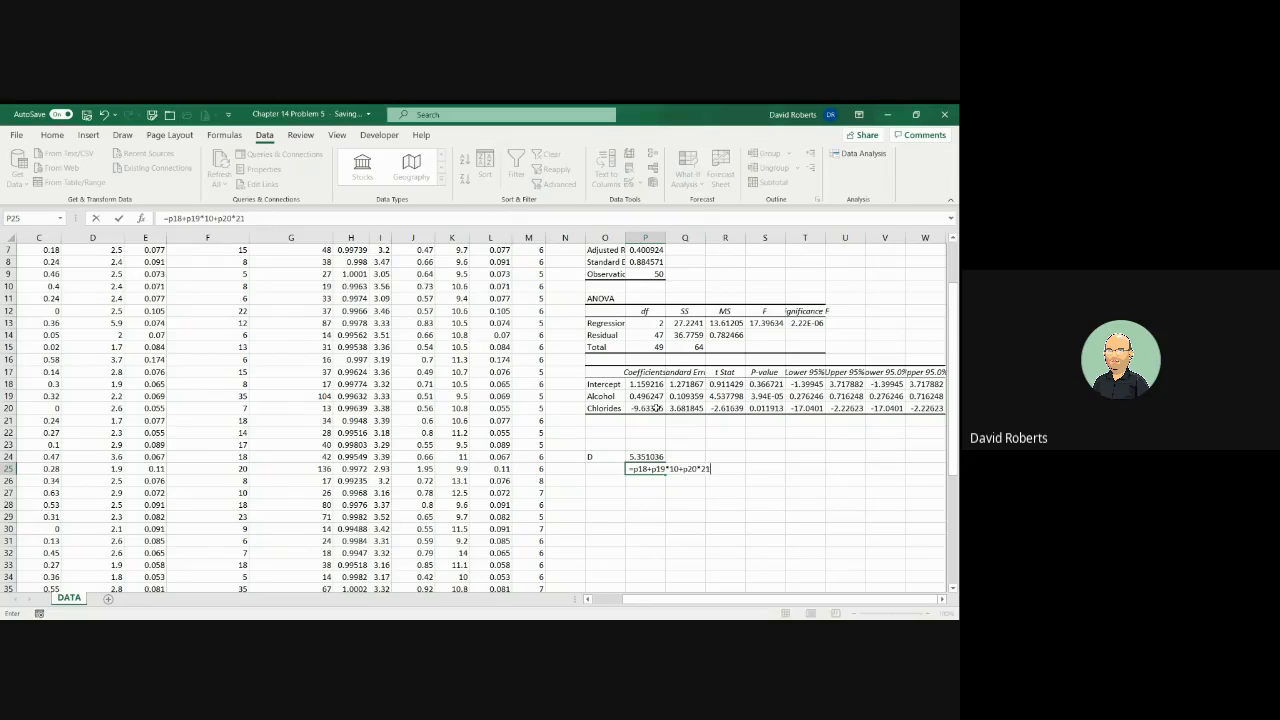
pyautogui.write('.08')
pyautogui.press('Return')
pyautogui.press('Up')
pyautogui.press('Up')
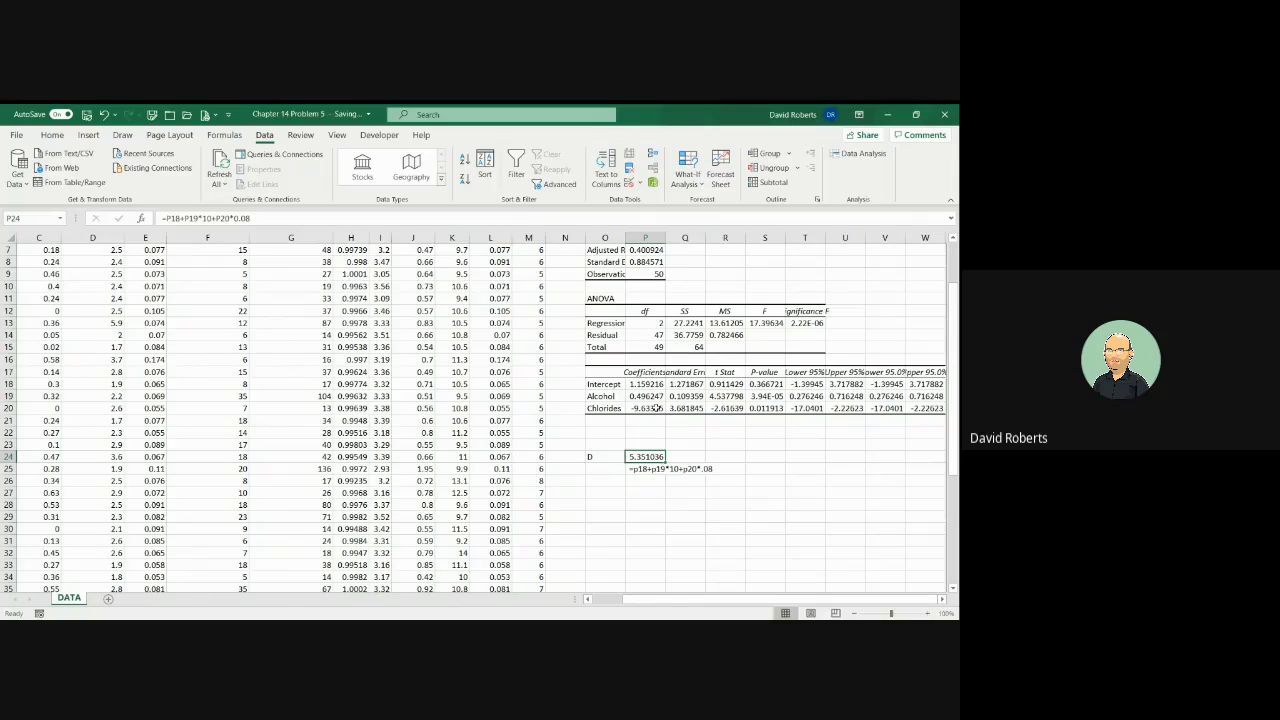
pyautogui.press('Down')
pyautogui.press('Down')
pyautogui.press('Down')
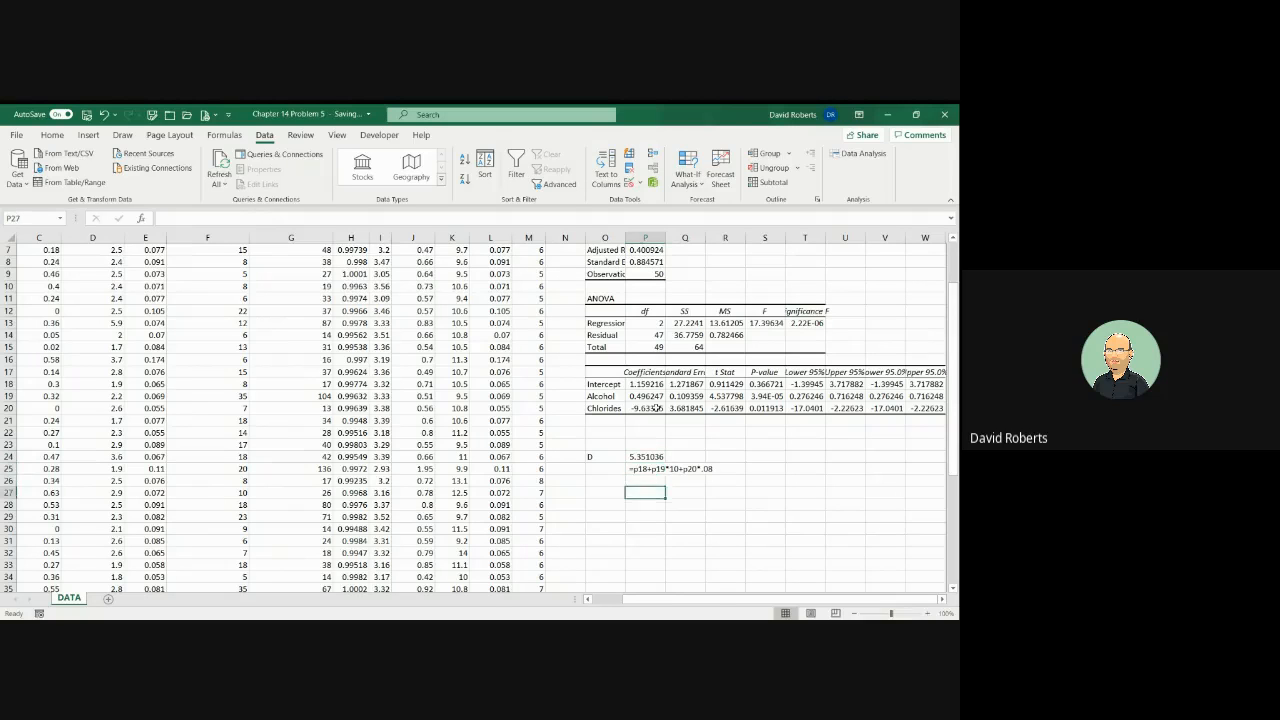
pyautogui.press('Left')
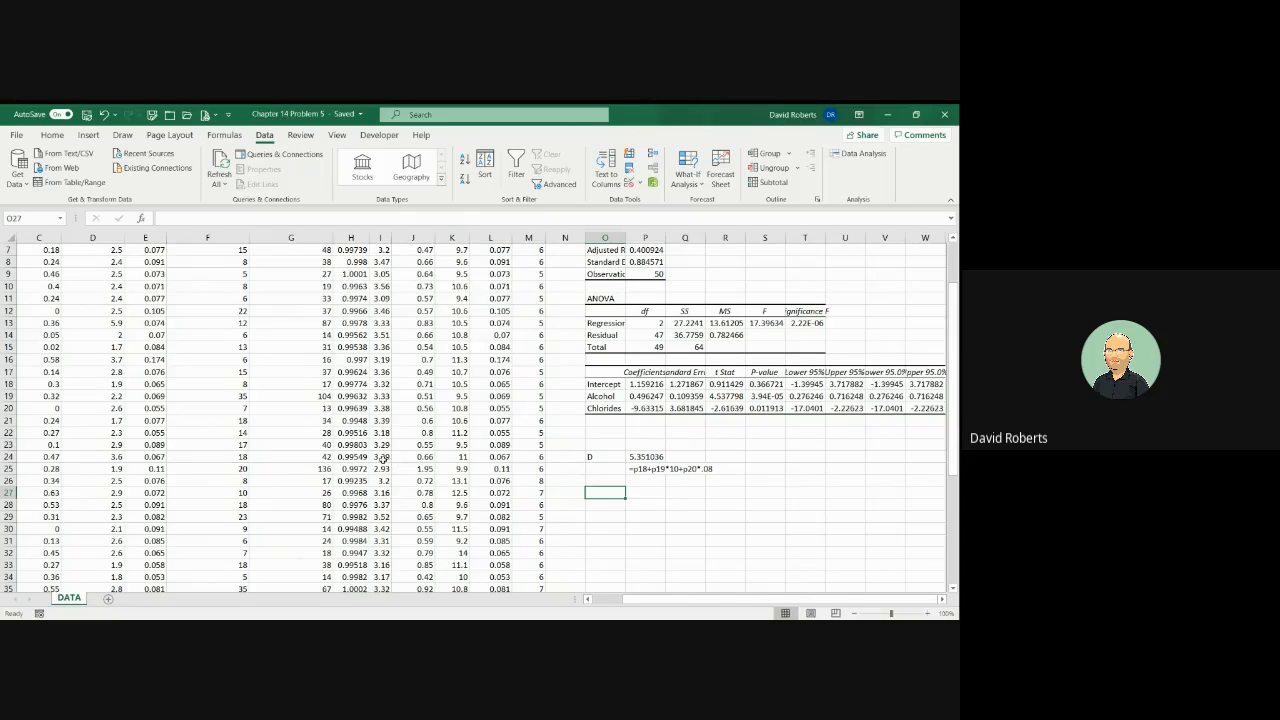
pyautogui.scroll(2, 383, 458)
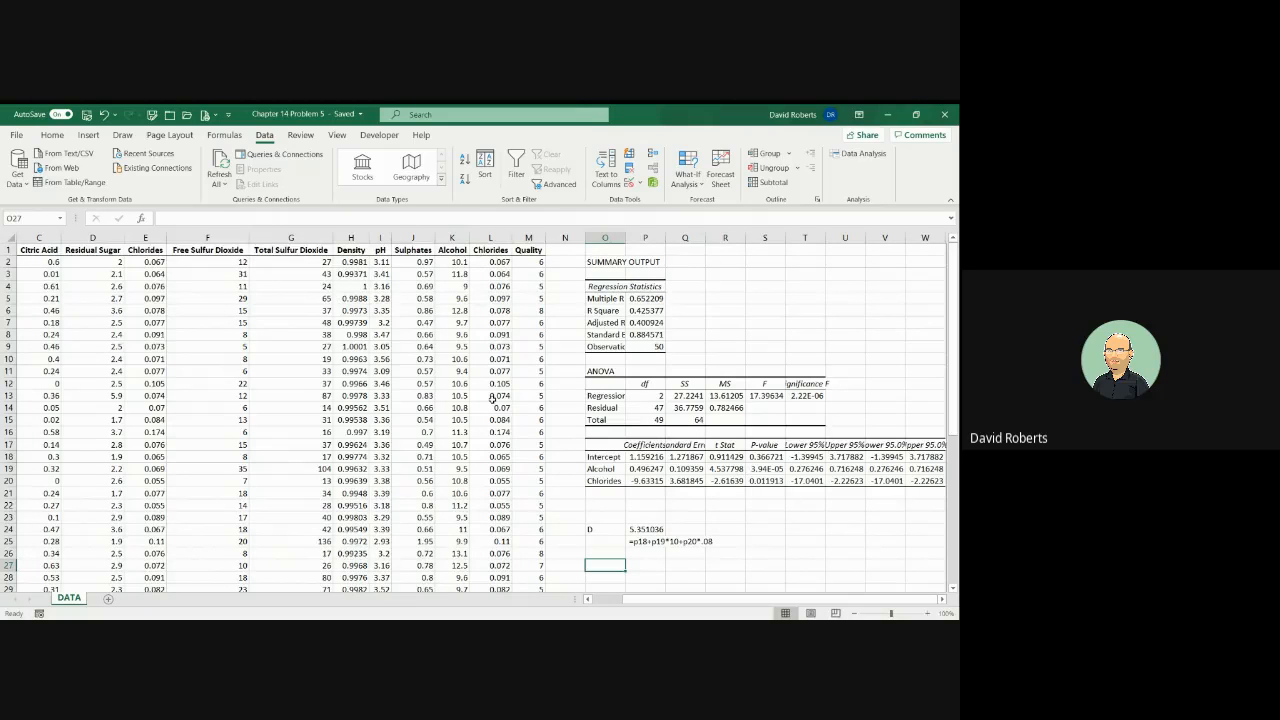
pyautogui.scroll(-10, 492, 398)
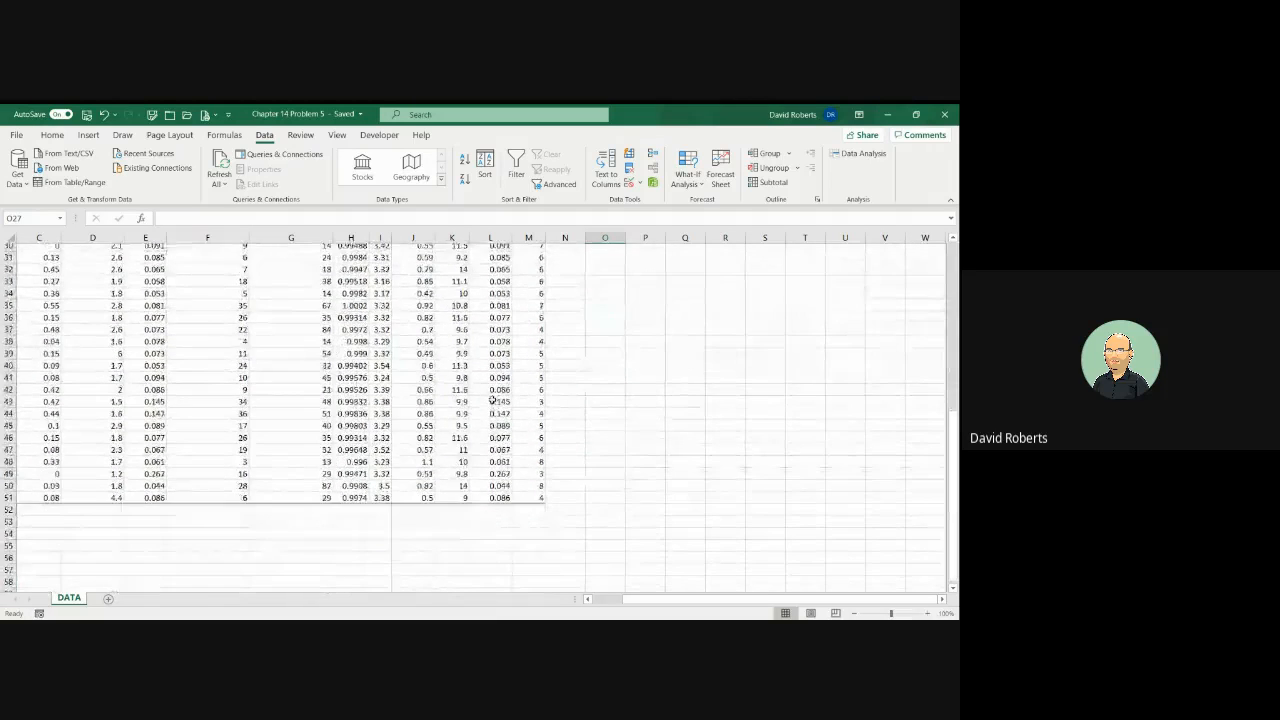
pyautogui.scroll(4, 492, 398)
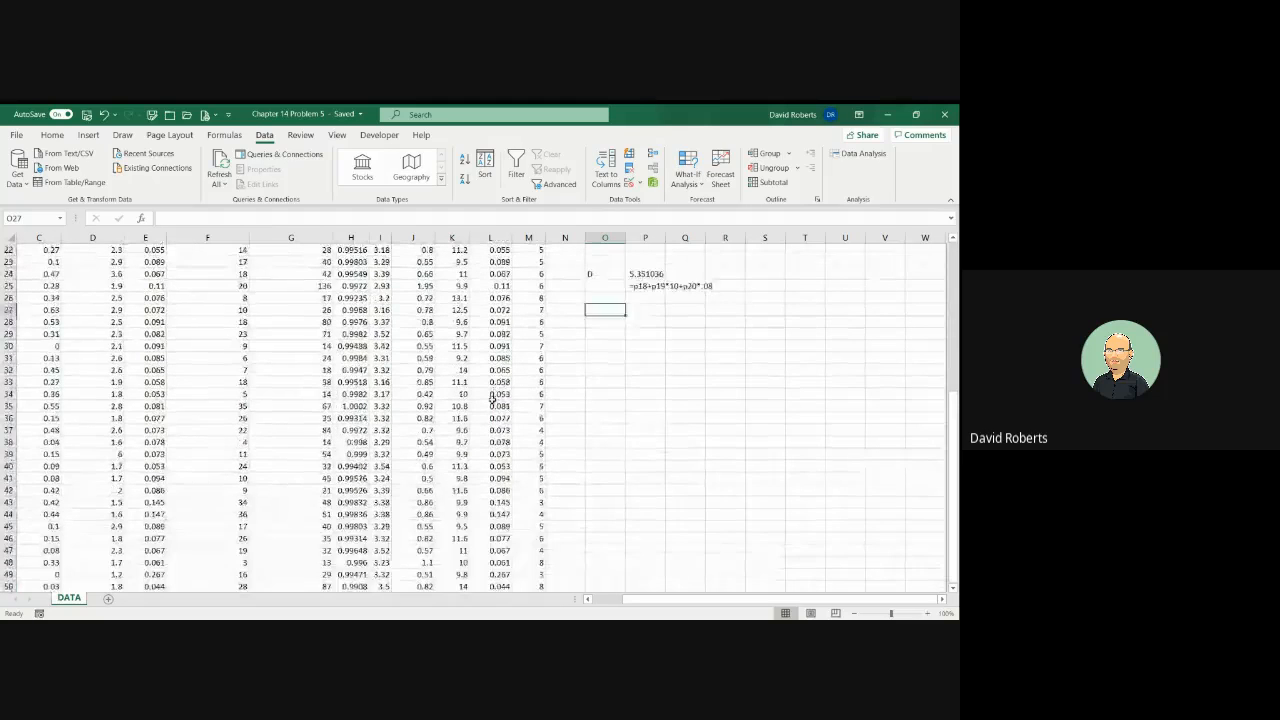
pyautogui.scroll(6, 492, 398)
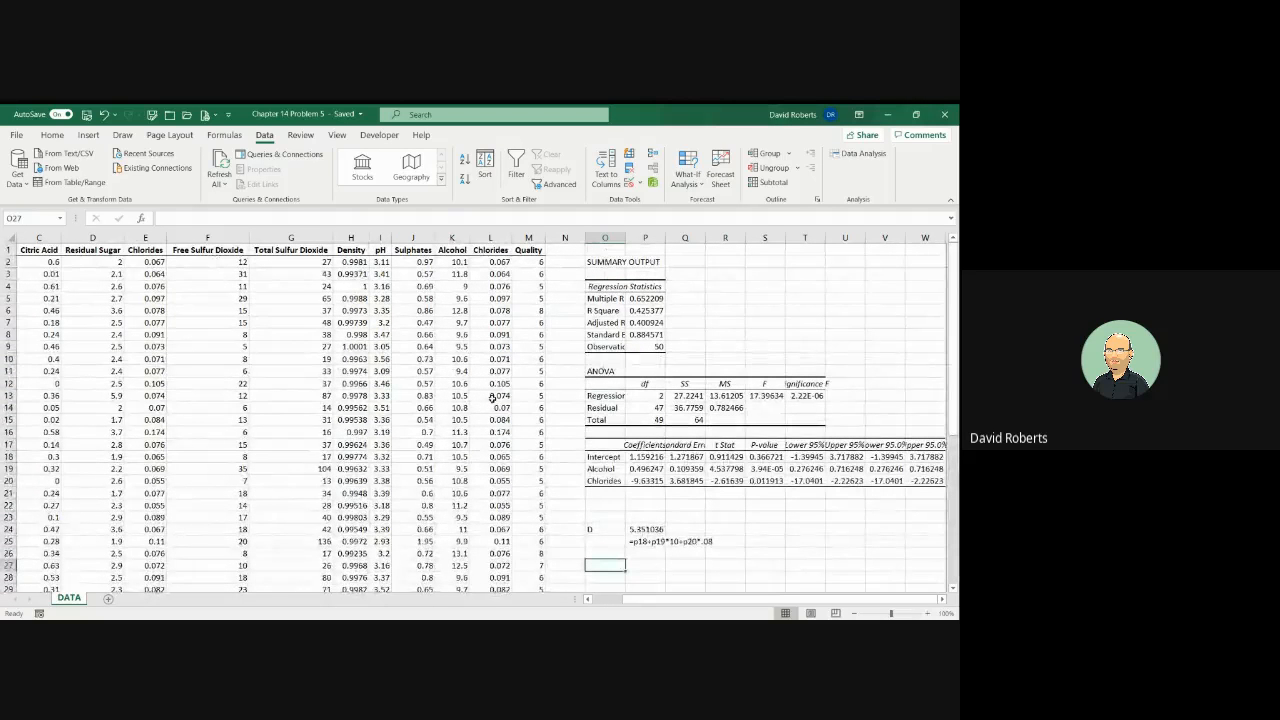
pyautogui.hotkey('alt', 'Tab')
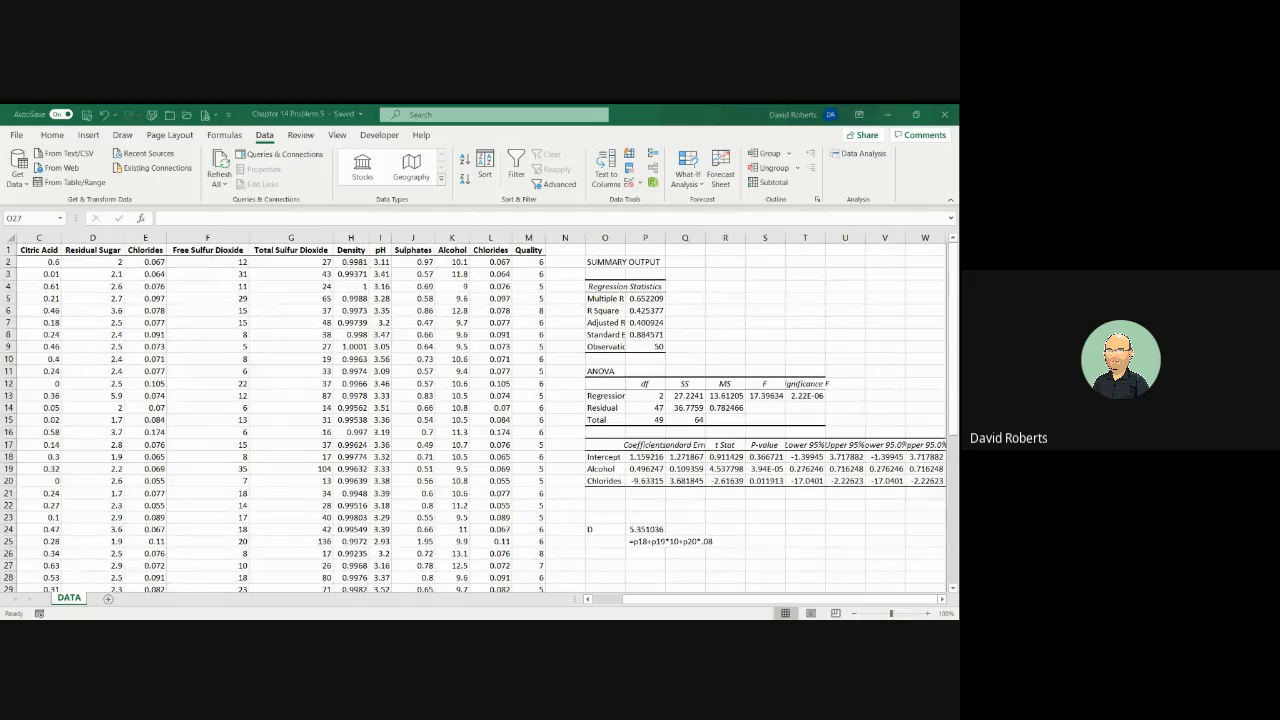